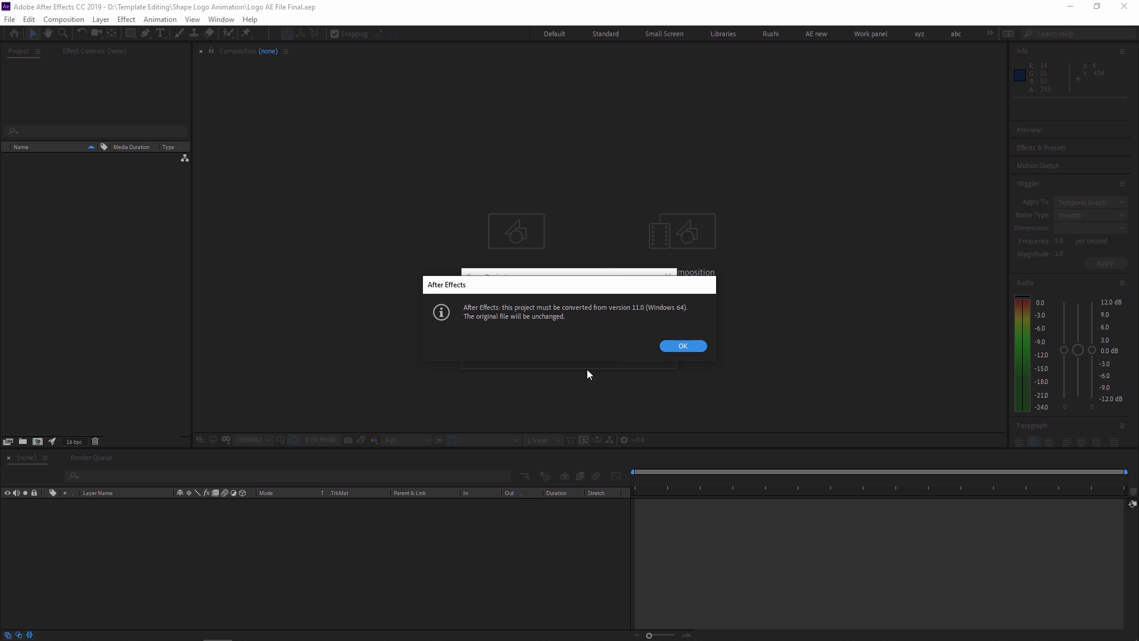
- Accept converting the project to this version and dismiss the missing-file warning
click(686, 346)
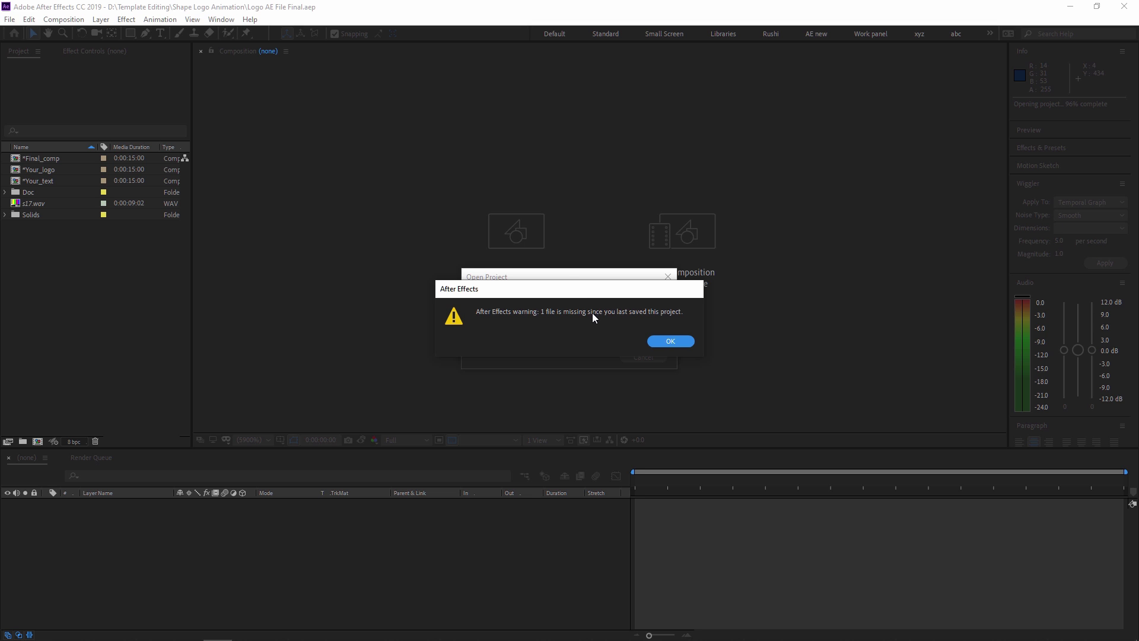
click(685, 343)
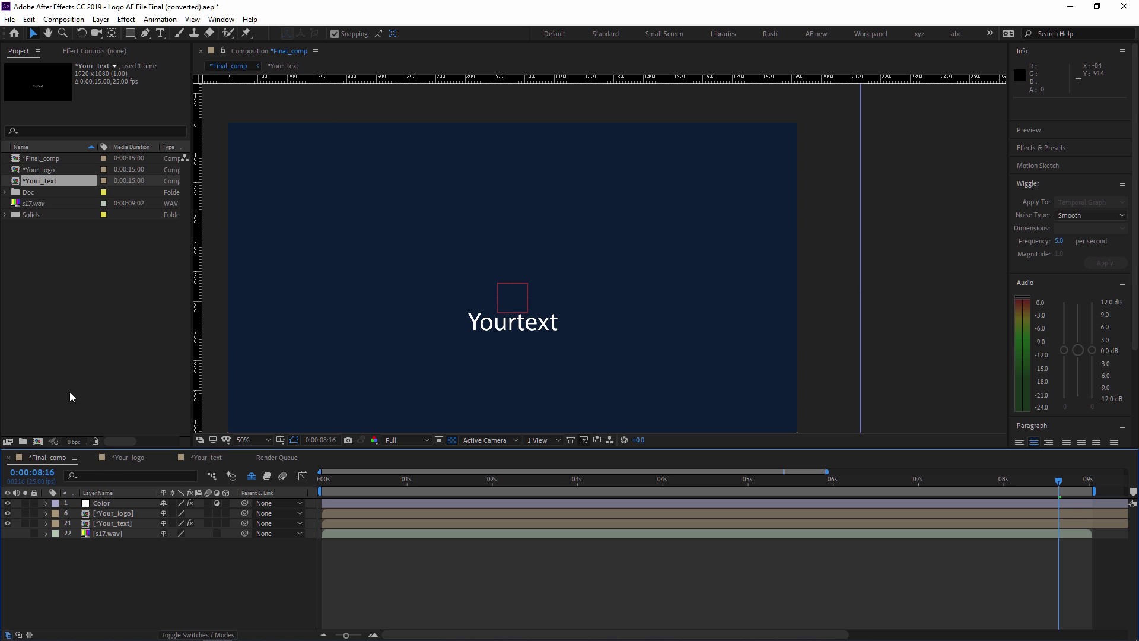
- Delete the s17.wav audio item from the project
click(46, 204)
key(Delete)
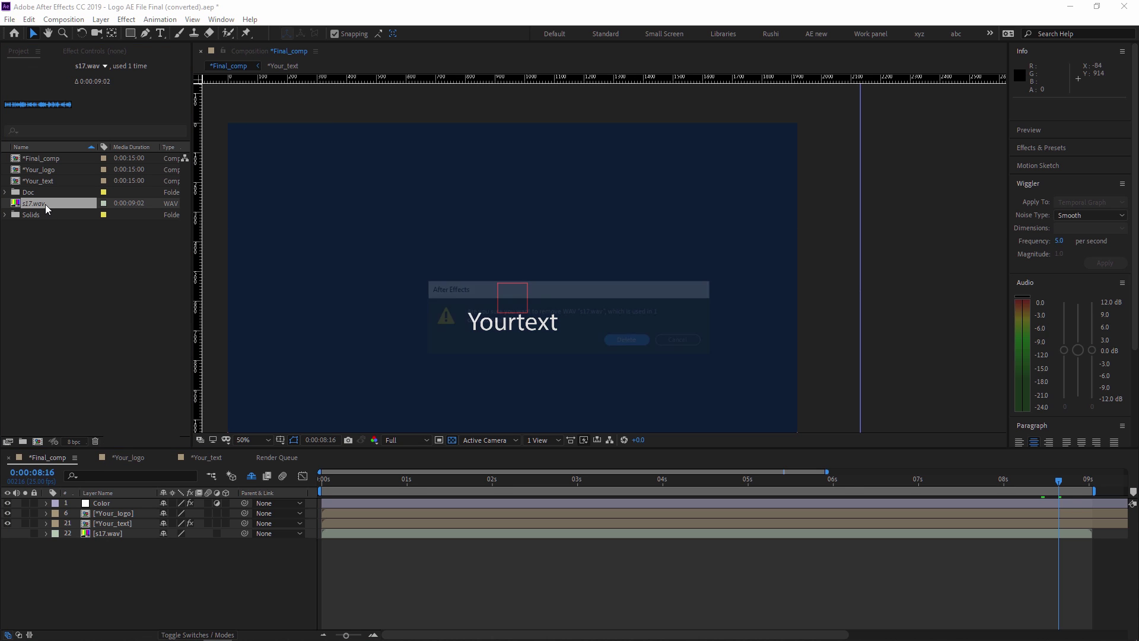
key(Return)
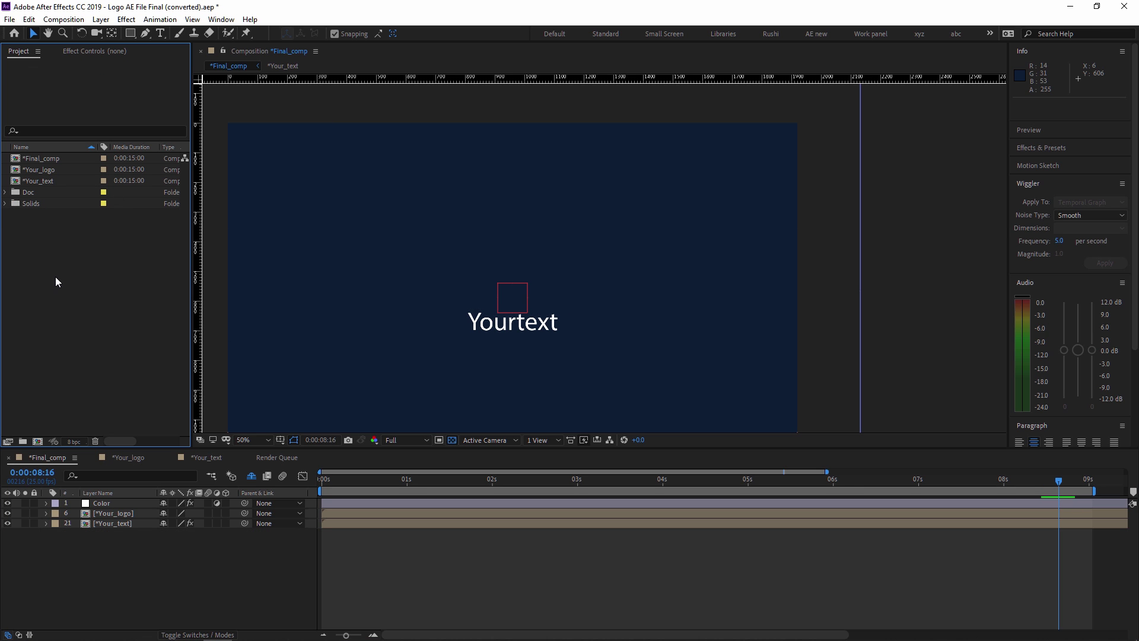
key(comma)
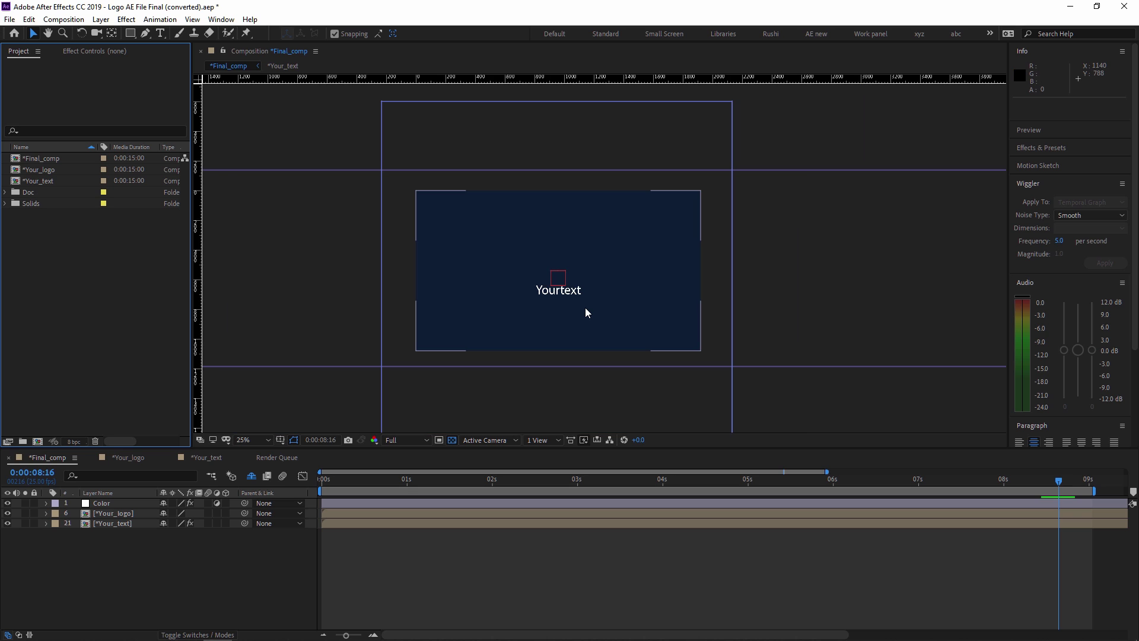
key(period)
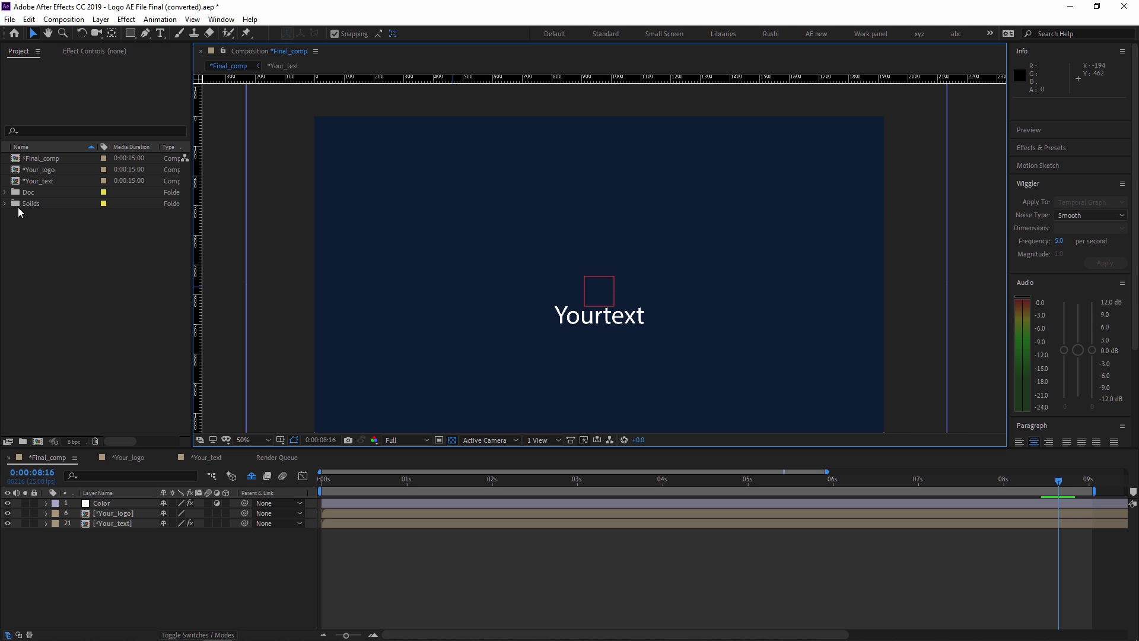
- Expand the Doc and Solids folders to reveal Adjustment Layer 1, then select Final_comp
click(46, 161)
click(47, 170)
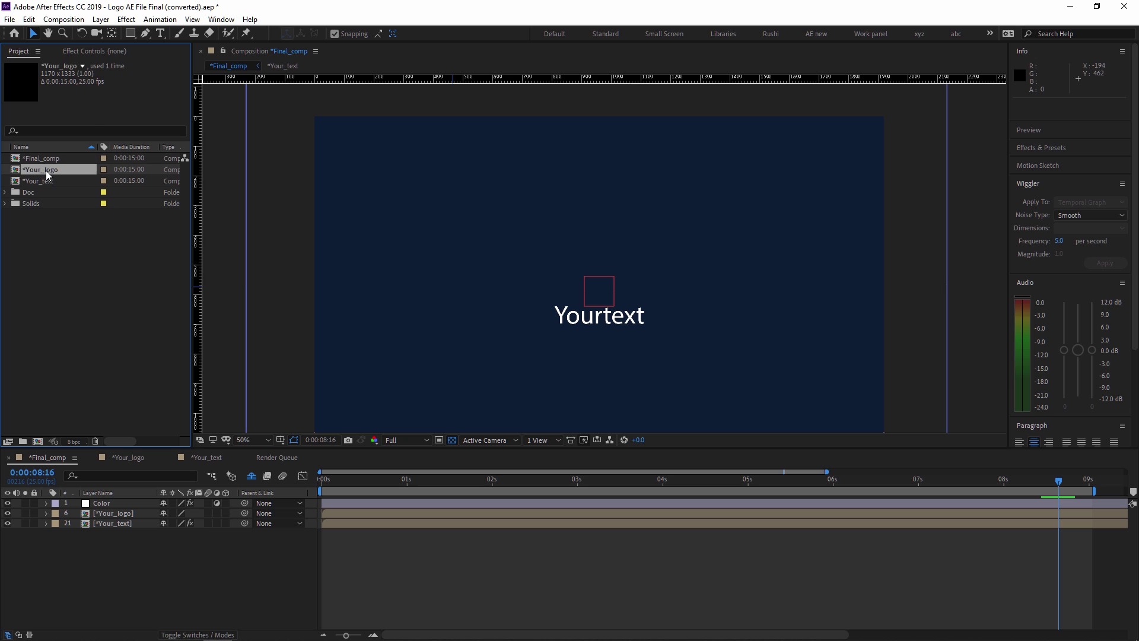
click(46, 182)
double_click(35, 193)
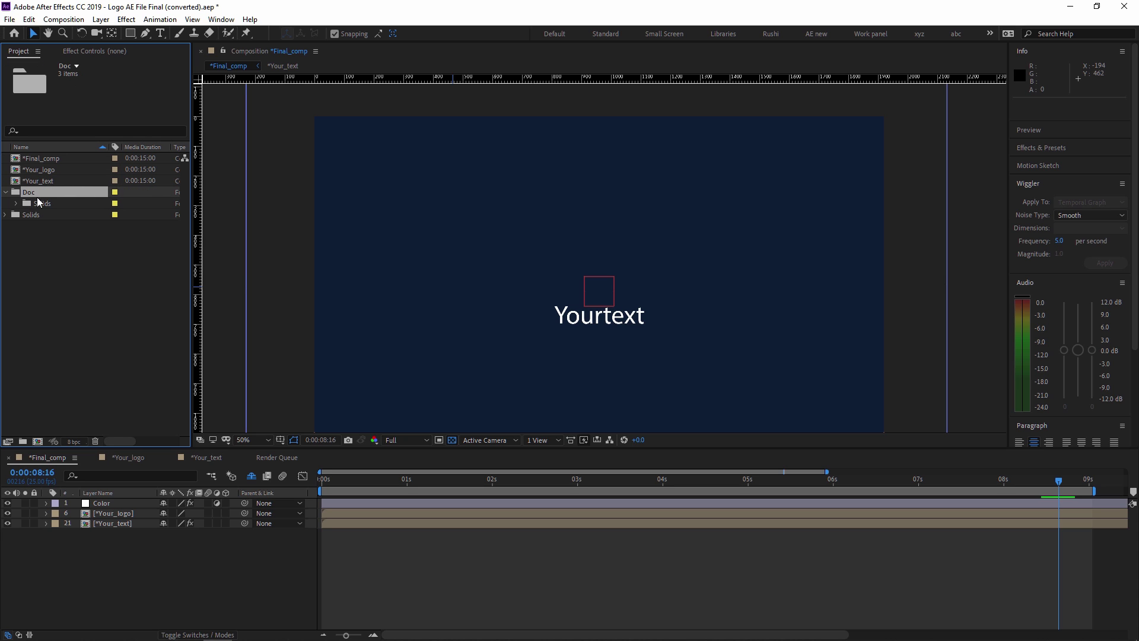
click(38, 216)
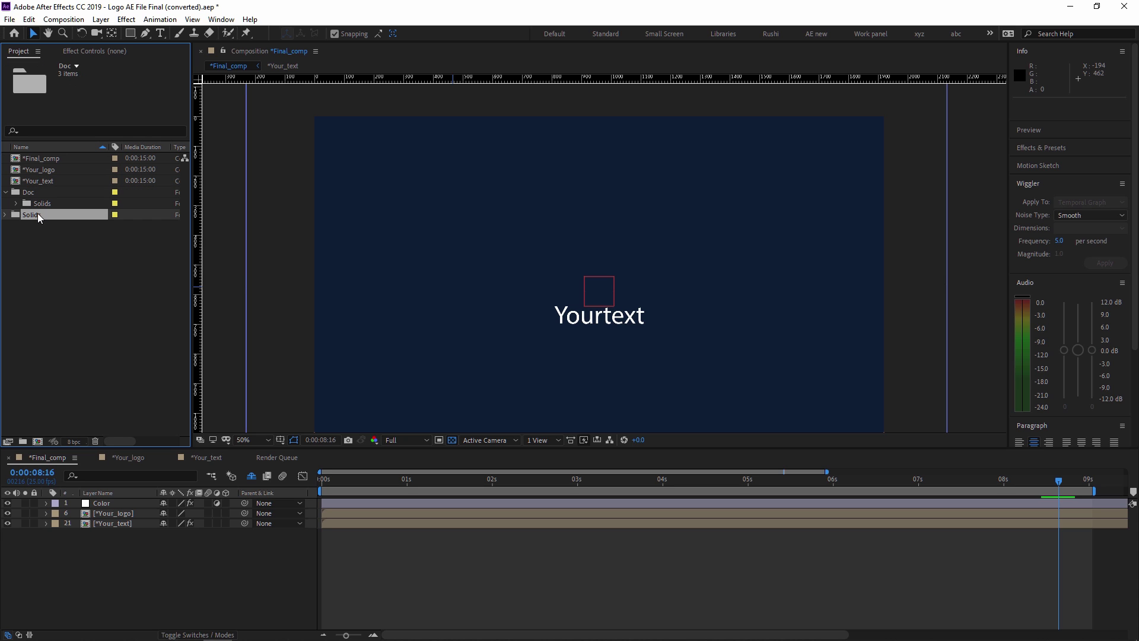
double_click(38, 215)
click(50, 159)
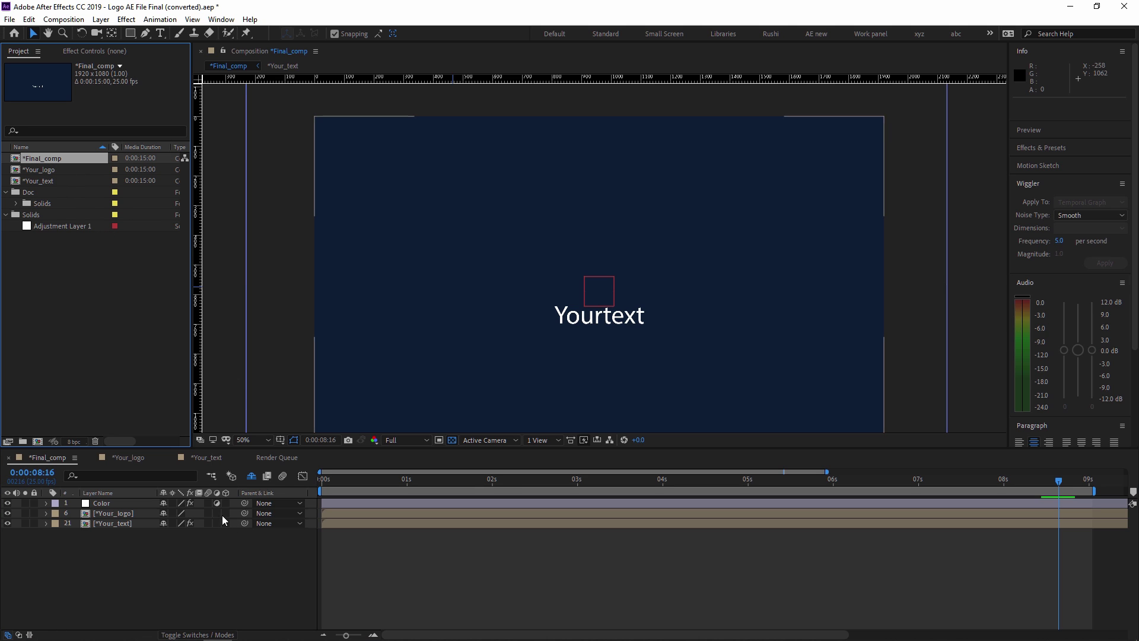
- Preview the Final_comp reveal from the start to about 4 seconds, then open Your_text
click(319, 489)
key(space)
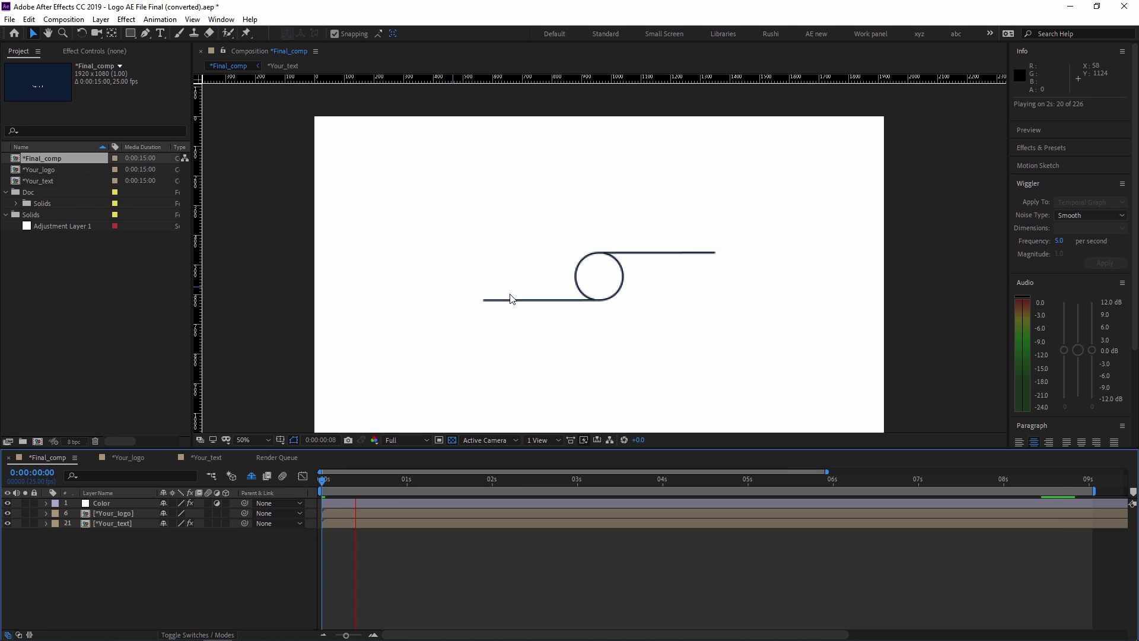
key(comma)
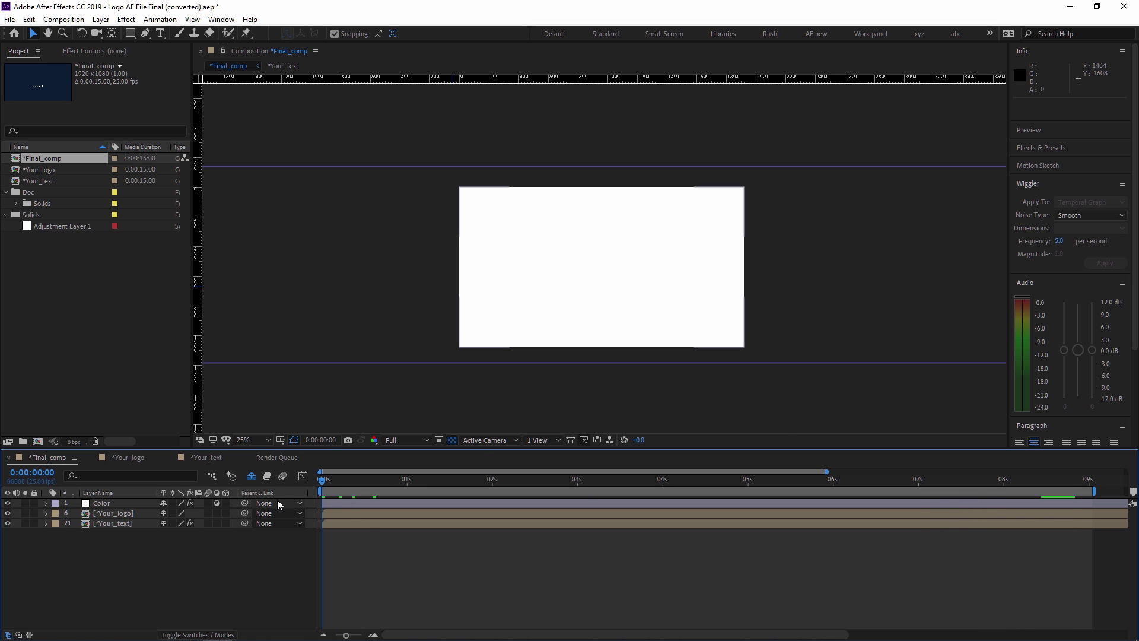
drag(333, 481, 973, 486)
key(space)
key(space)
drag(828, 486, 345, 493)
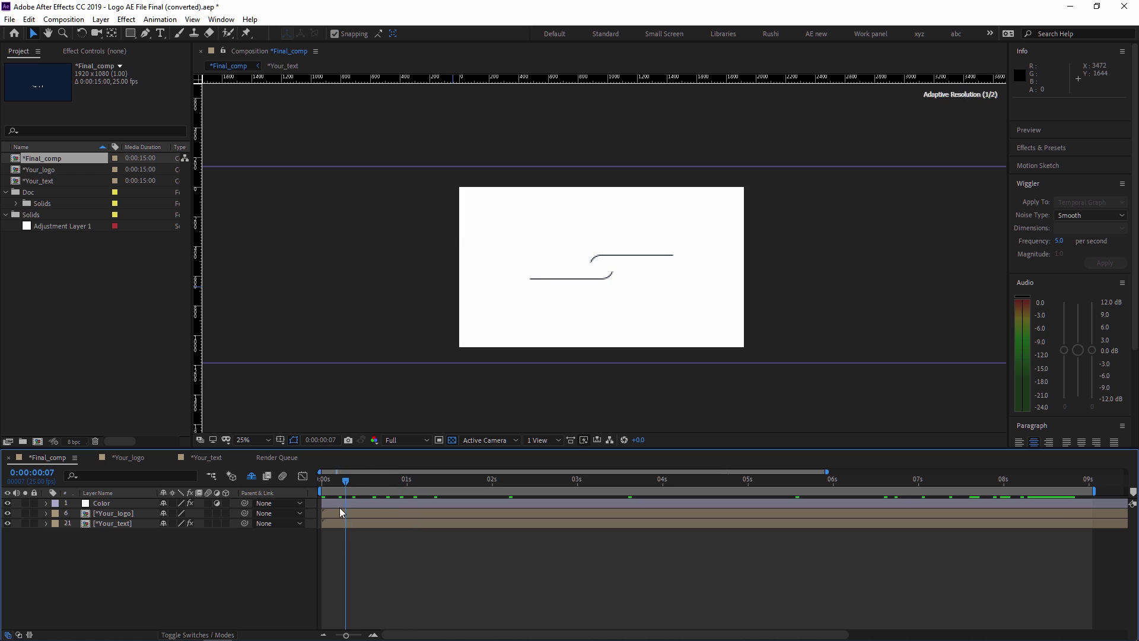
double_click(119, 525)
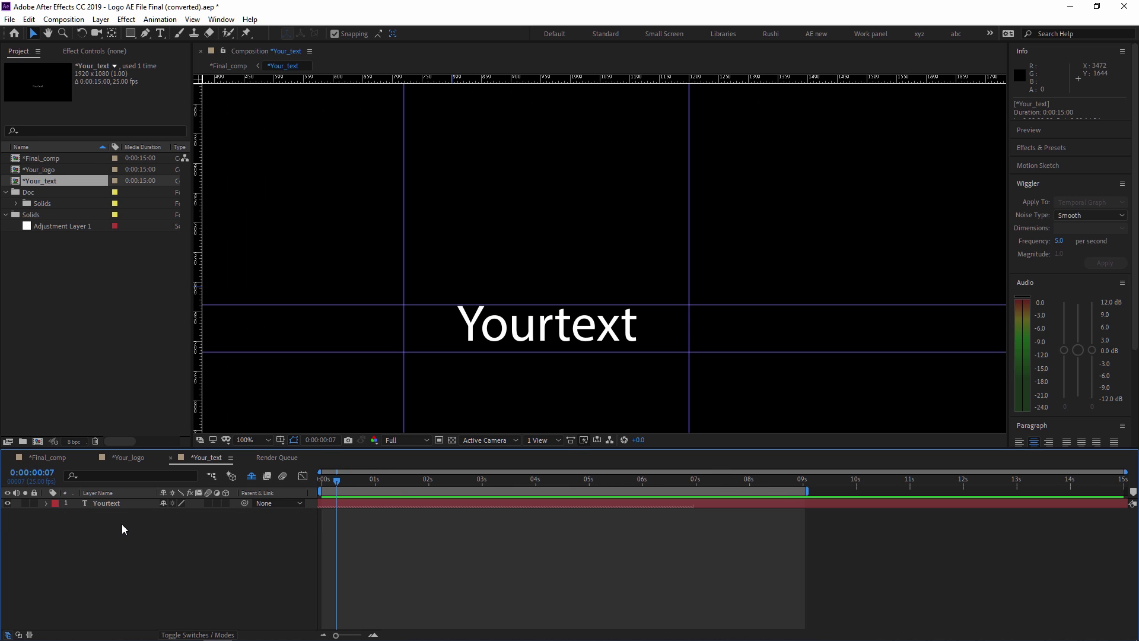
- Replace the Yourtext placeholder wording with a custom name
click(102, 504)
double_click(102, 504)
text(Rushi)
click(209, 584)
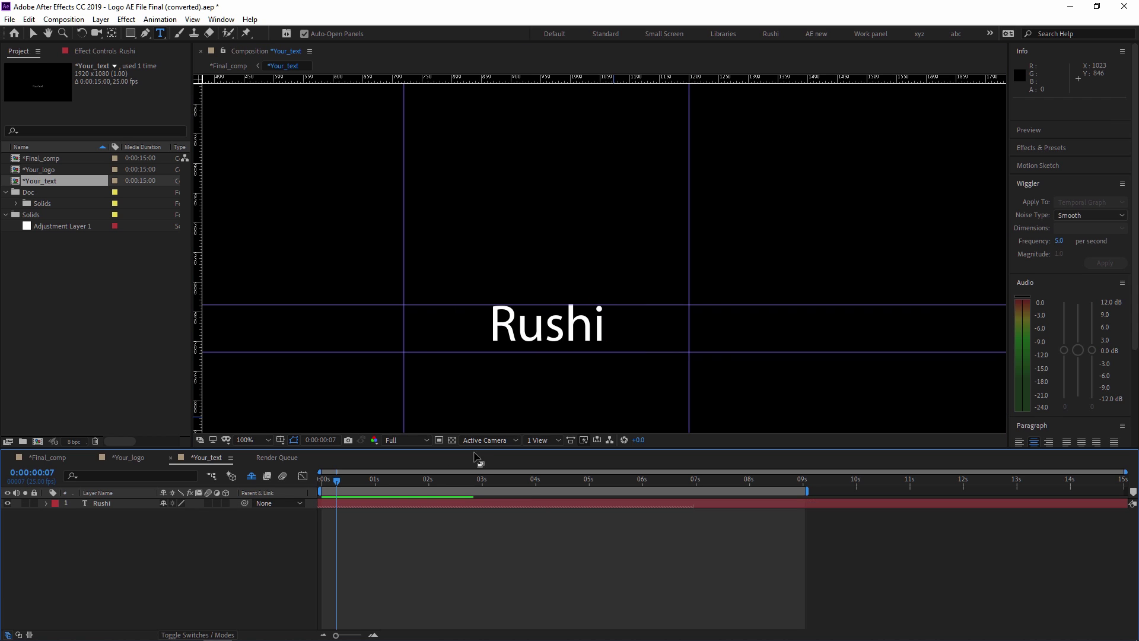
- Enlarge the name text to 100 px and set it in the Pattaya font
click(89, 503)
key(s)
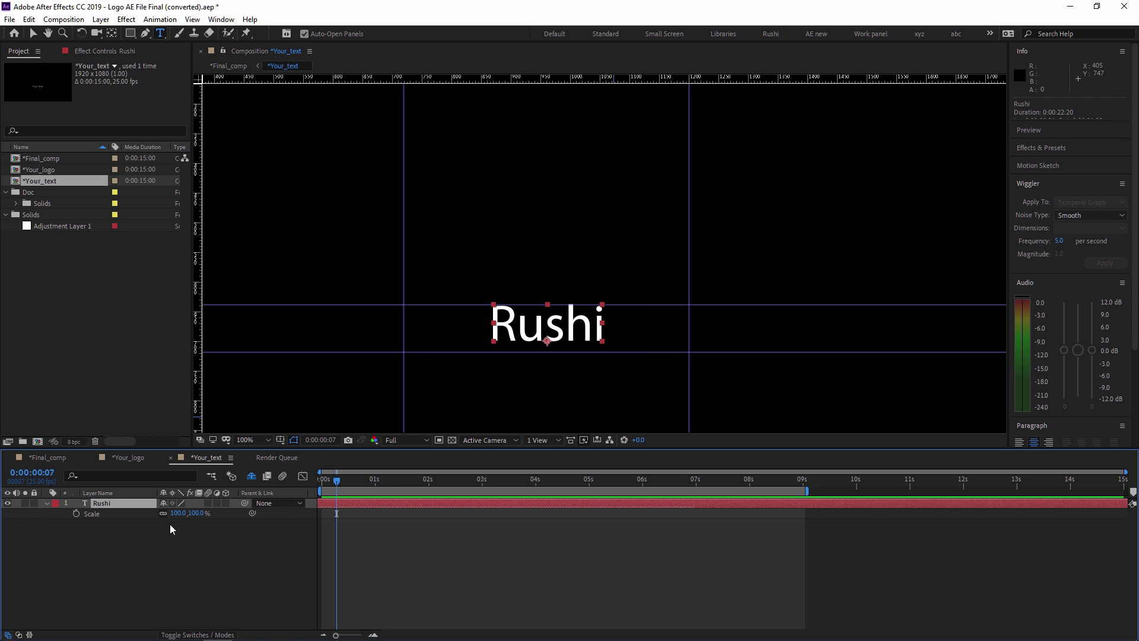
key(s)
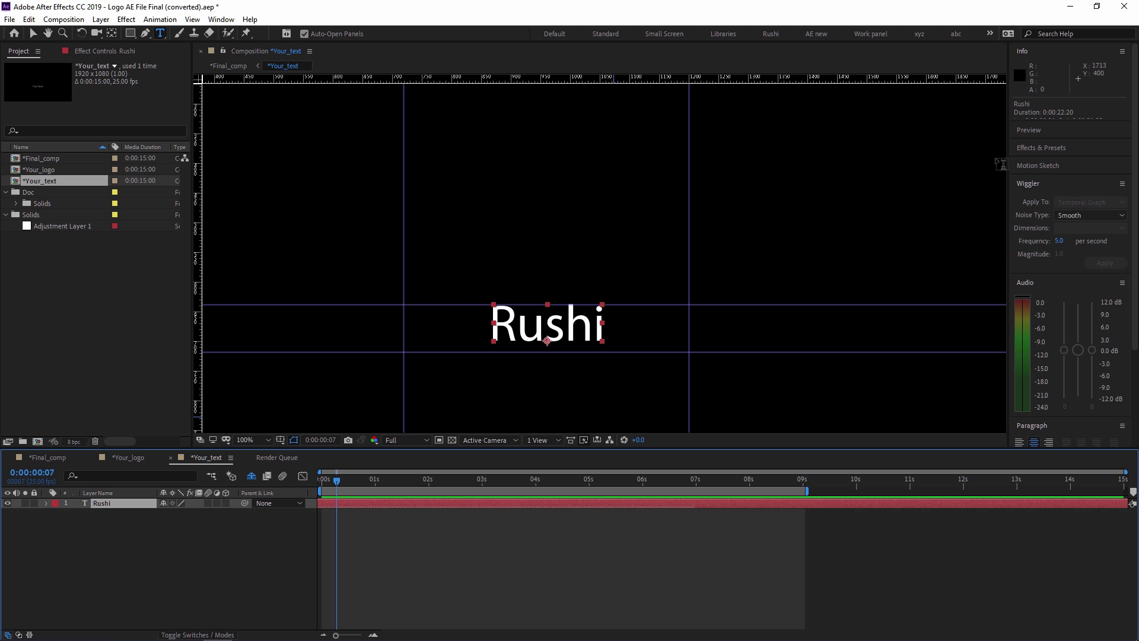
scroll(1077, 268, down, 3)
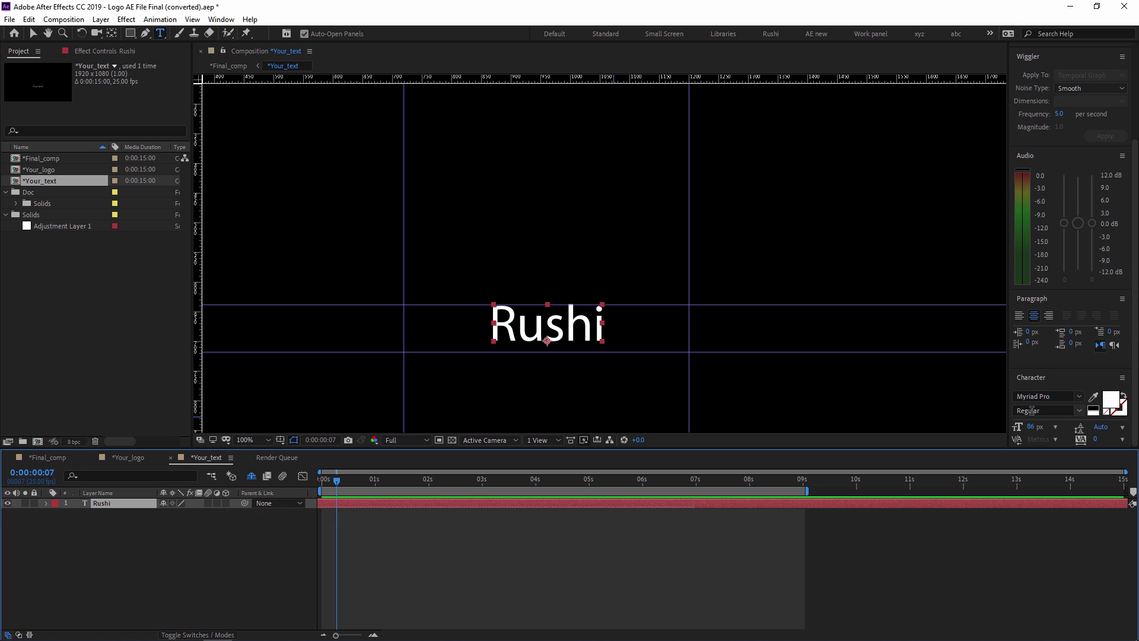
drag(1031, 426, 1039, 426)
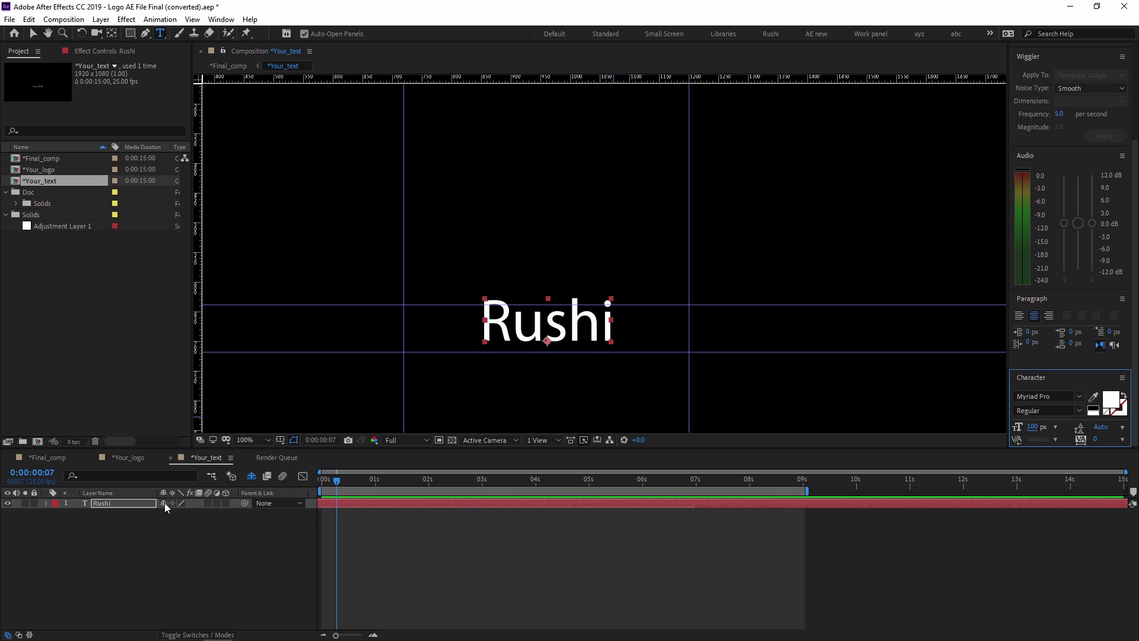
click(140, 580)
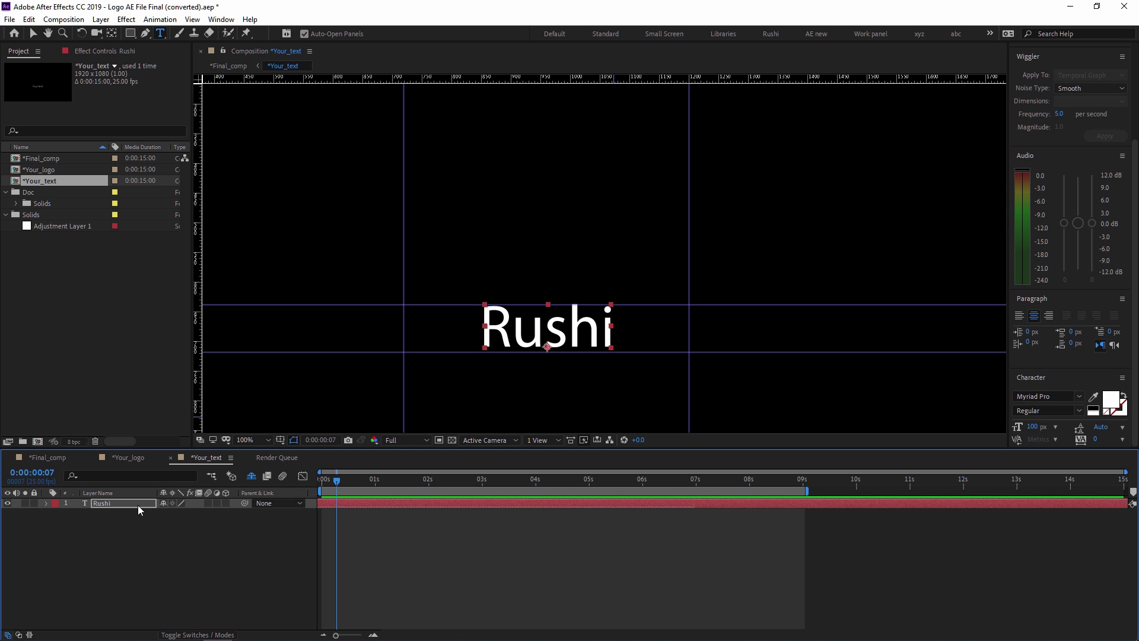
click(1042, 397)
key(Down)
key(Down)
key(Down)
key(Down)
key(Down)
key(Down)
key(Down)
key(Up)
key(Up)
click(508, 549)
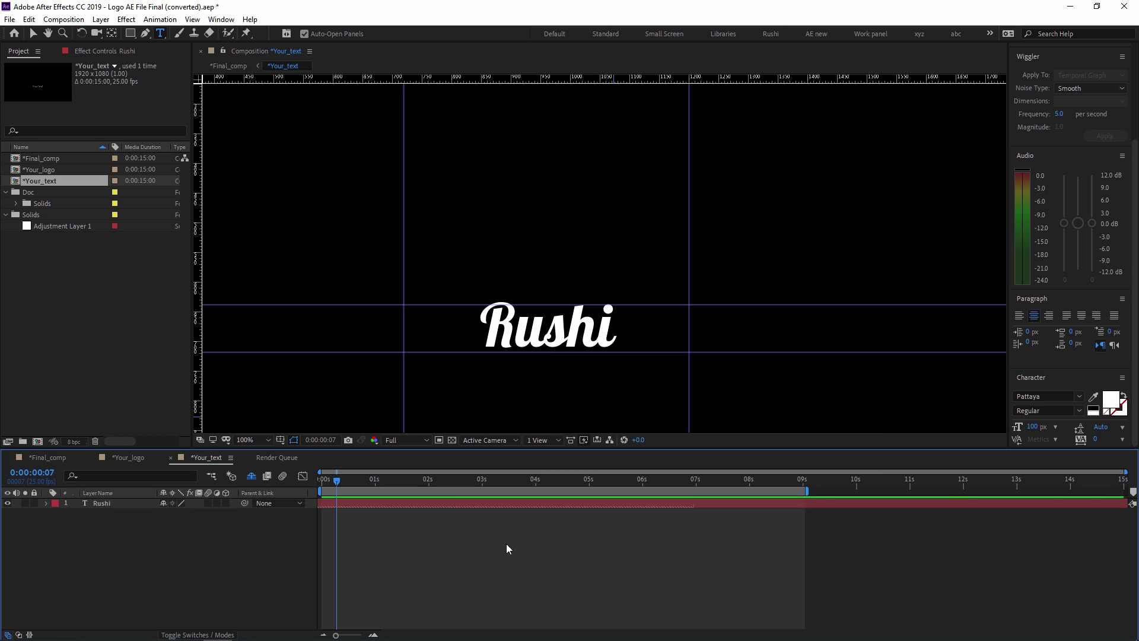
click(96, 504)
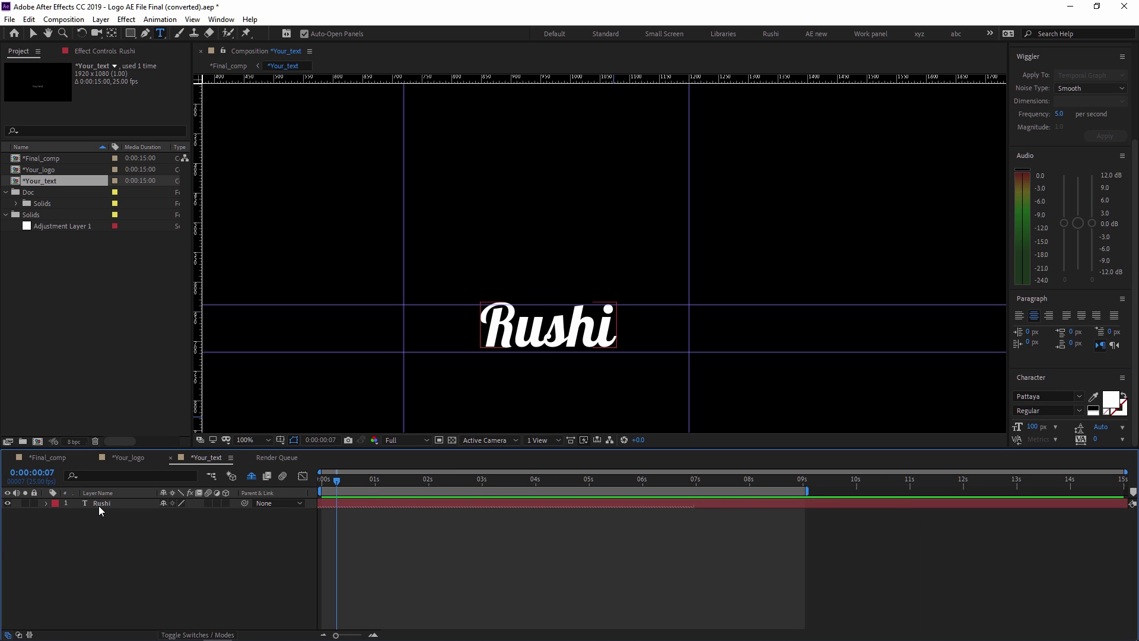
- Preview the updated Final_comp reveal and check the frame at about 5 seconds
click(56, 461)
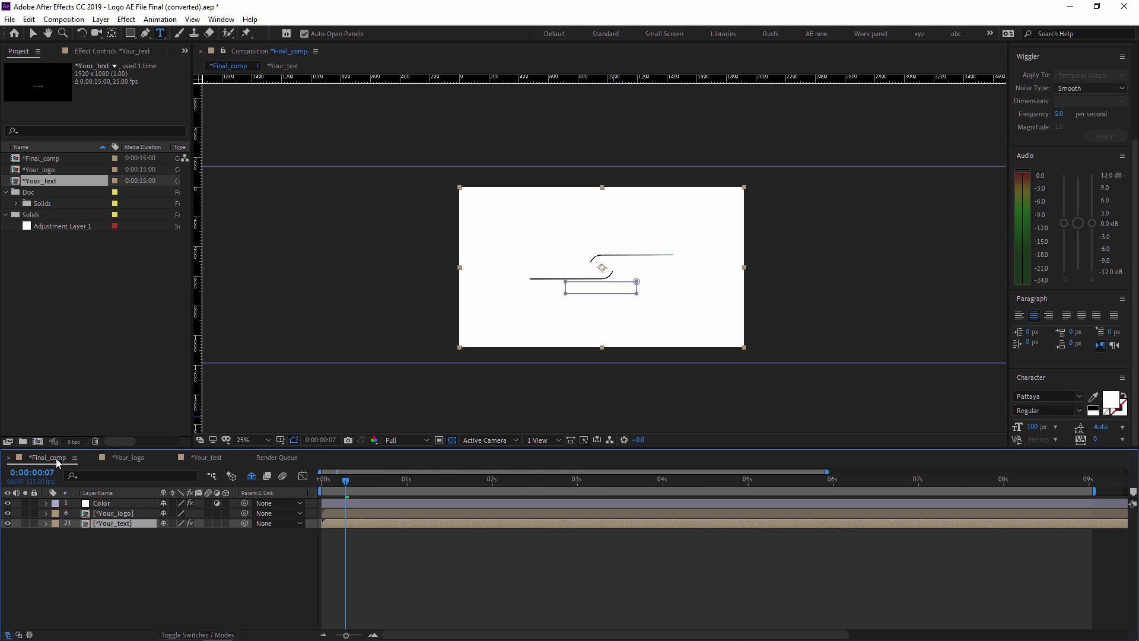
drag(344, 481, 321, 482)
key(space)
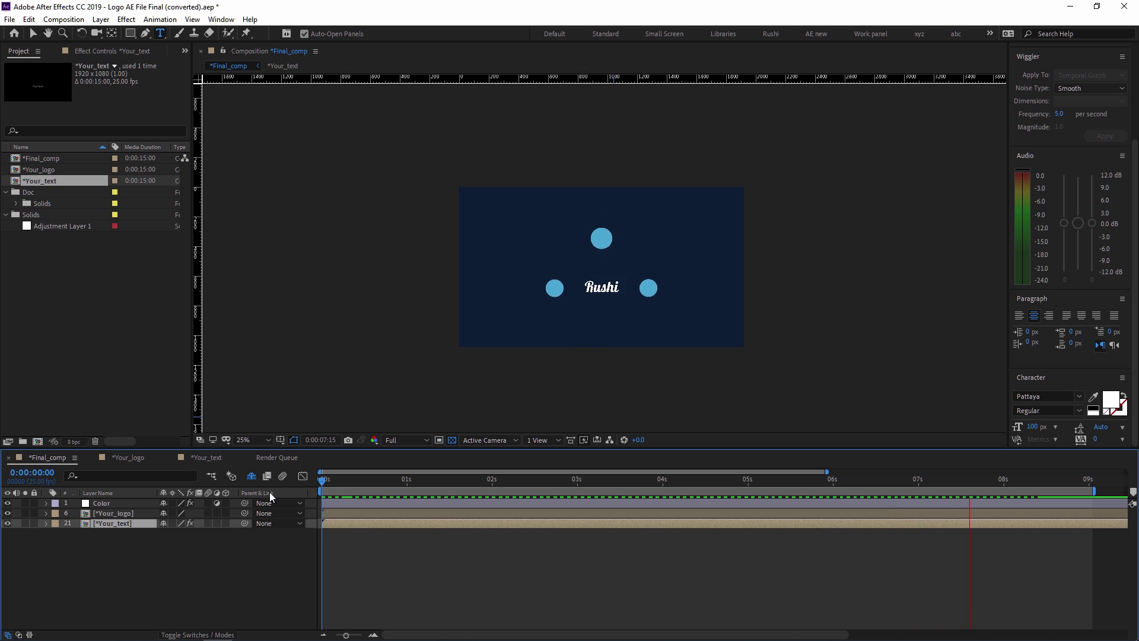
key(space)
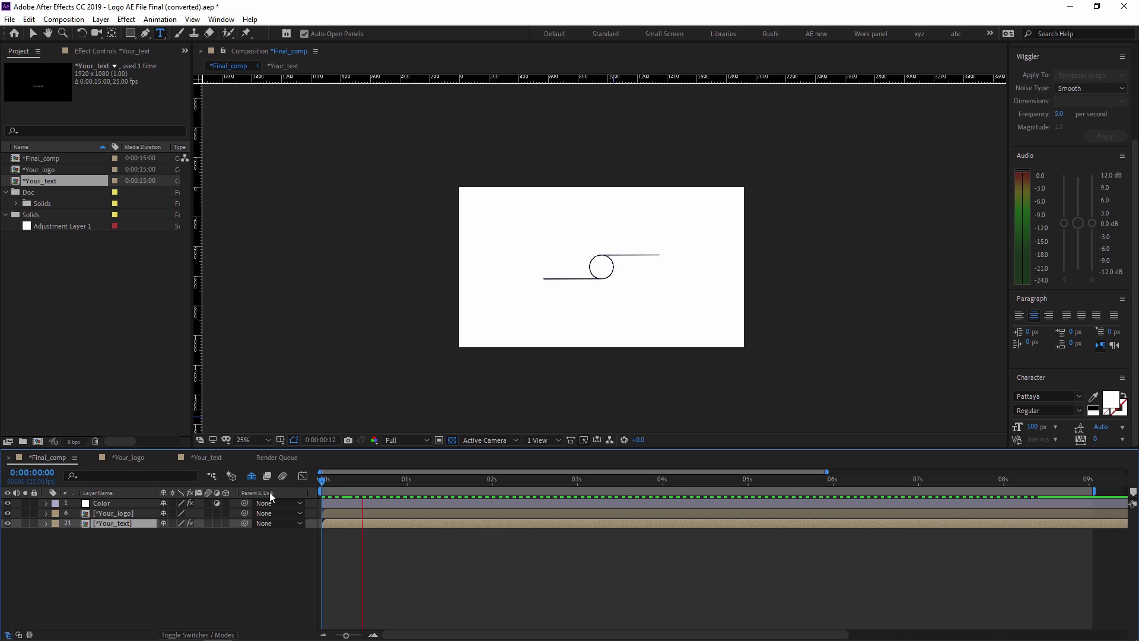
drag(325, 496, 959, 481)
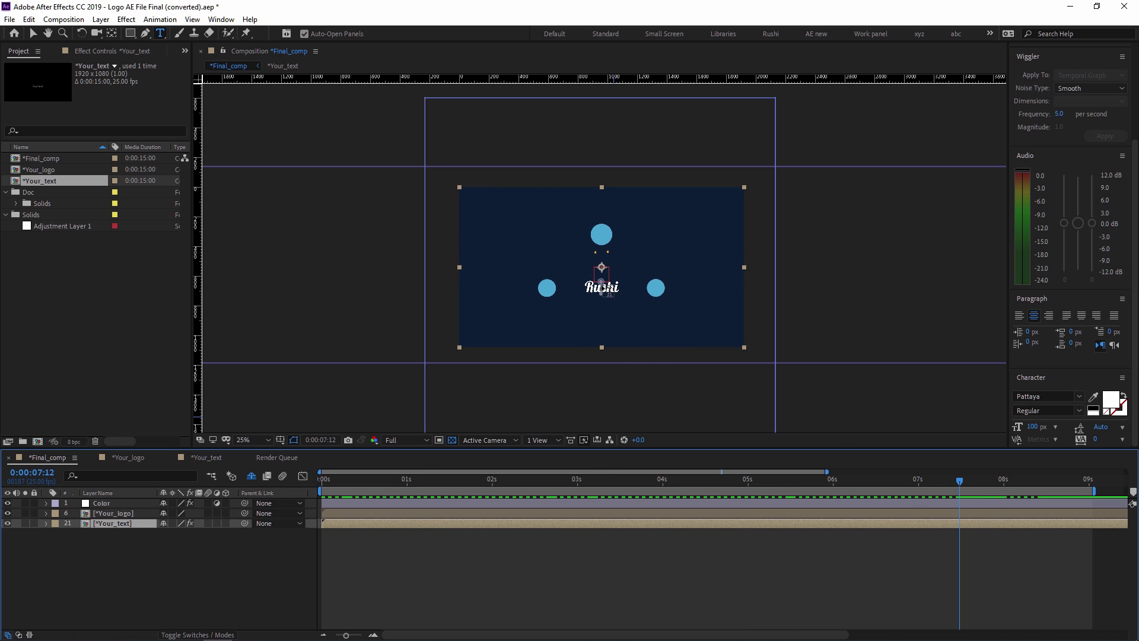
- Reopen the Your_text composition from its layer in Final_comp
click(108, 529)
click(109, 523)
double_click(114, 522)
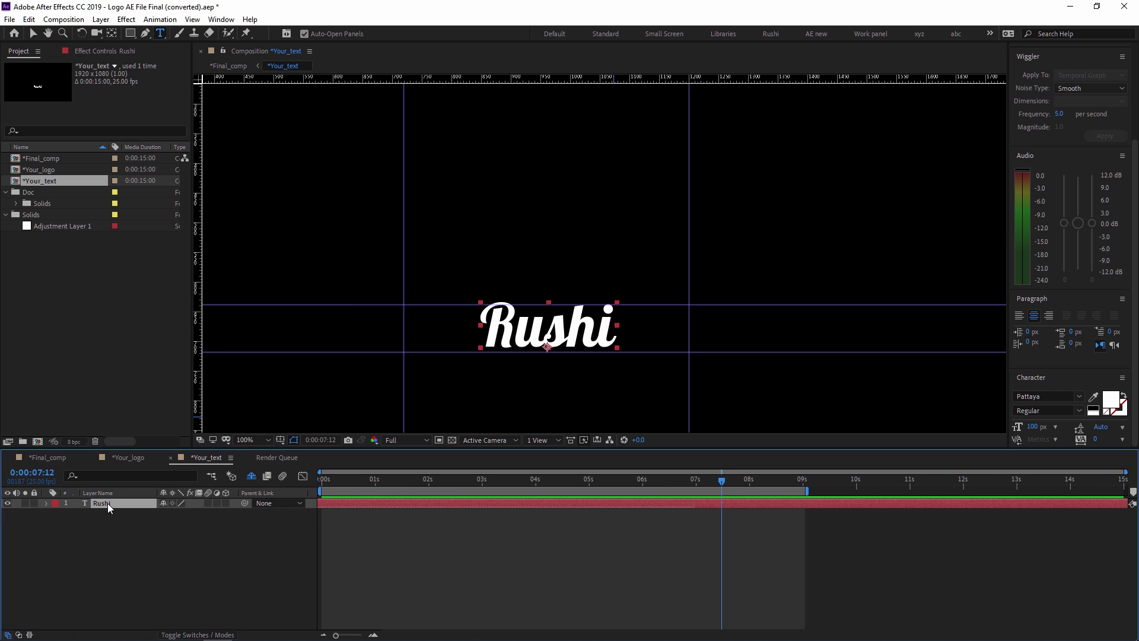
- Create a new project folder named 'logo'
click(137, 458)
scroll(629, 284, down, 2)
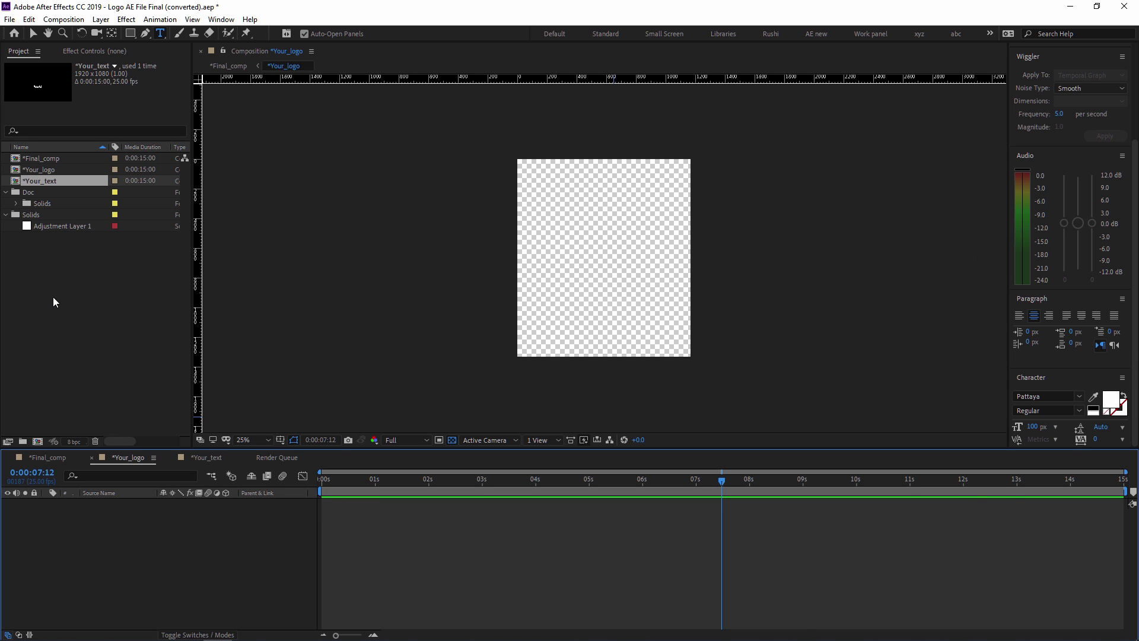
key(ctrl+z)
click(6, 192)
right_click(28, 274)
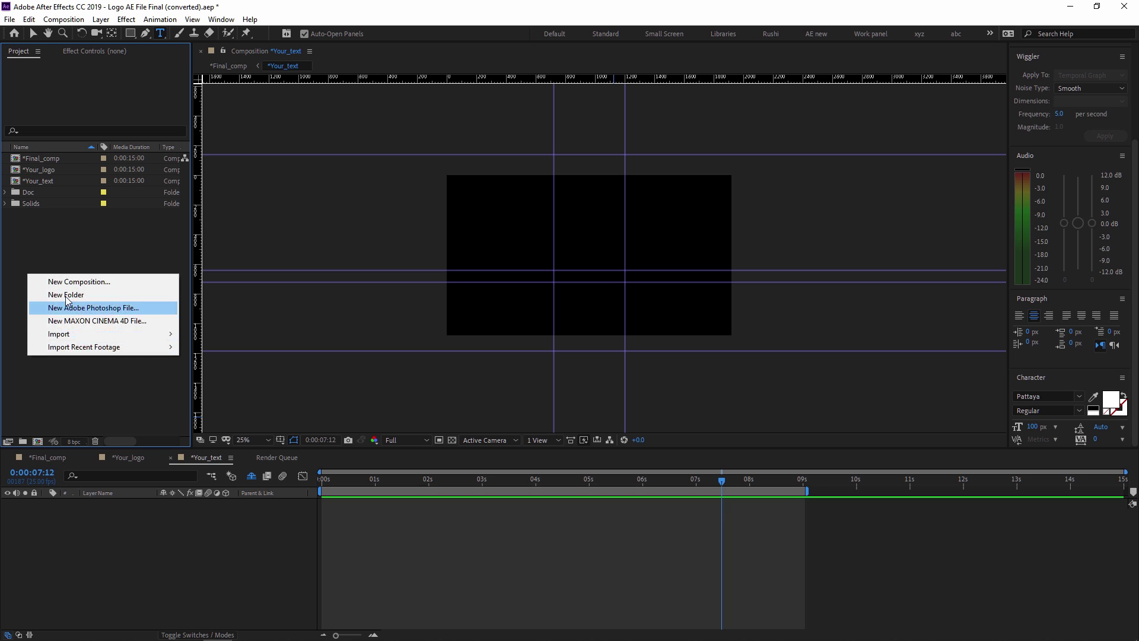
click(116, 289)
text(logo)
key(Return)
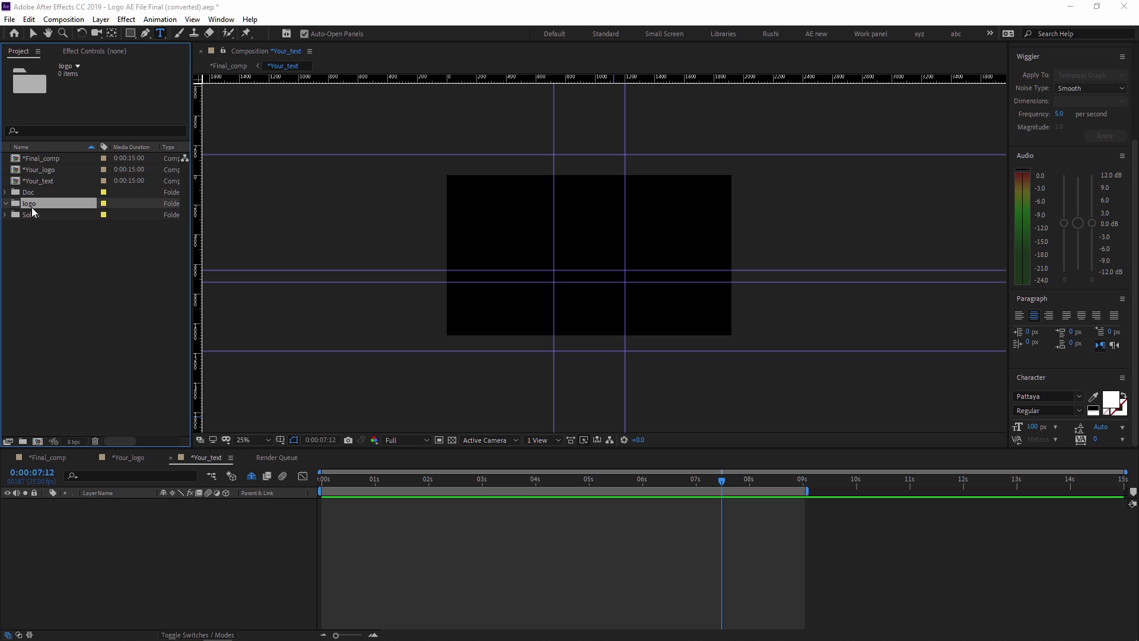
- Expand the logo folder showing Logo Black.png and Logo White.png, and open Your_logo
click(6, 204)
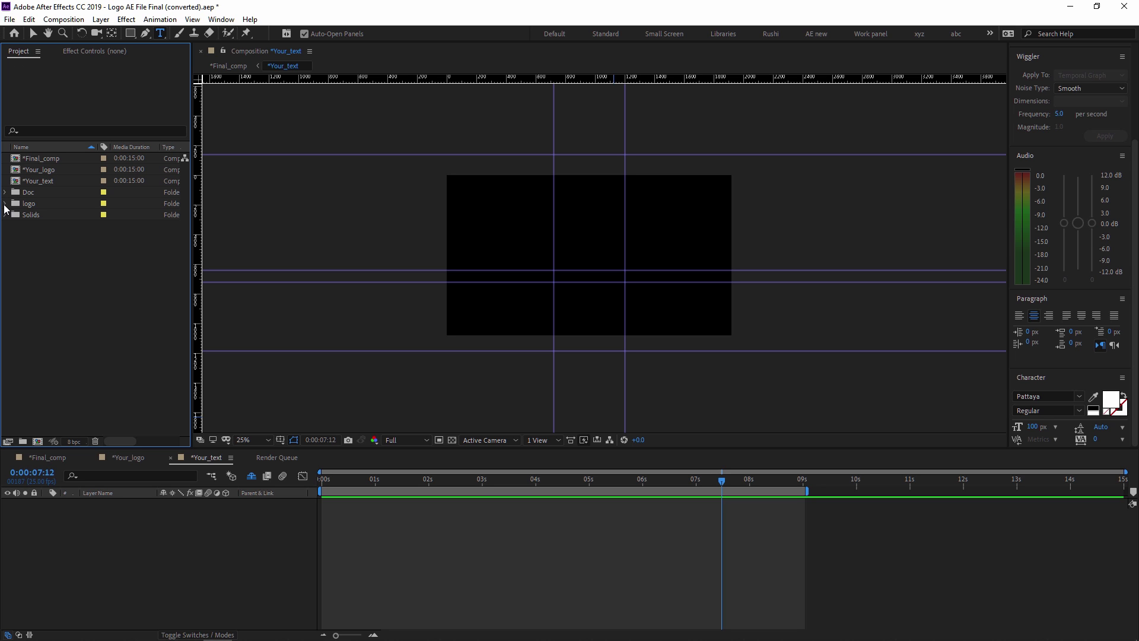
click(6, 204)
click(128, 457)
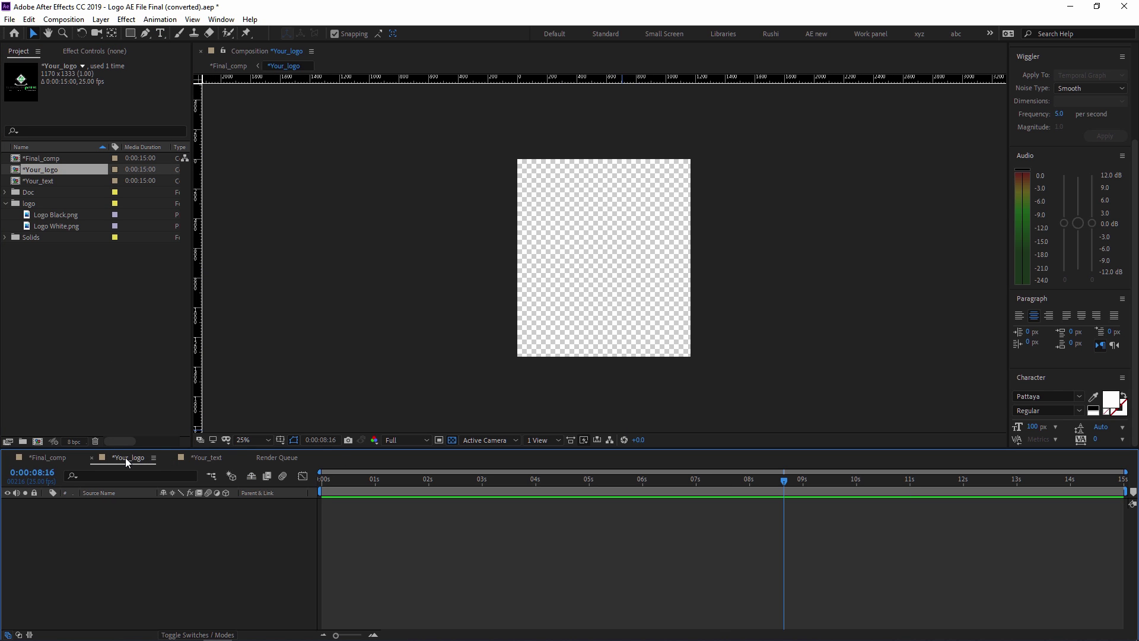
- Add Logo White.png to Your_logo at 25% scale, nudged slightly upward
click(61, 227)
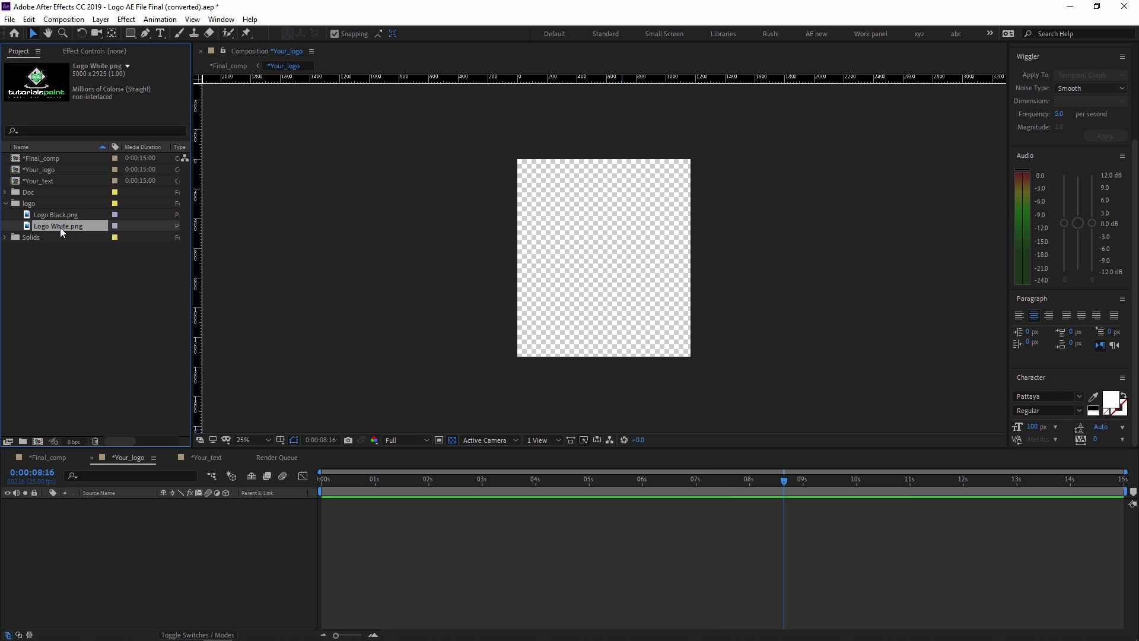
drag(59, 226, 117, 552)
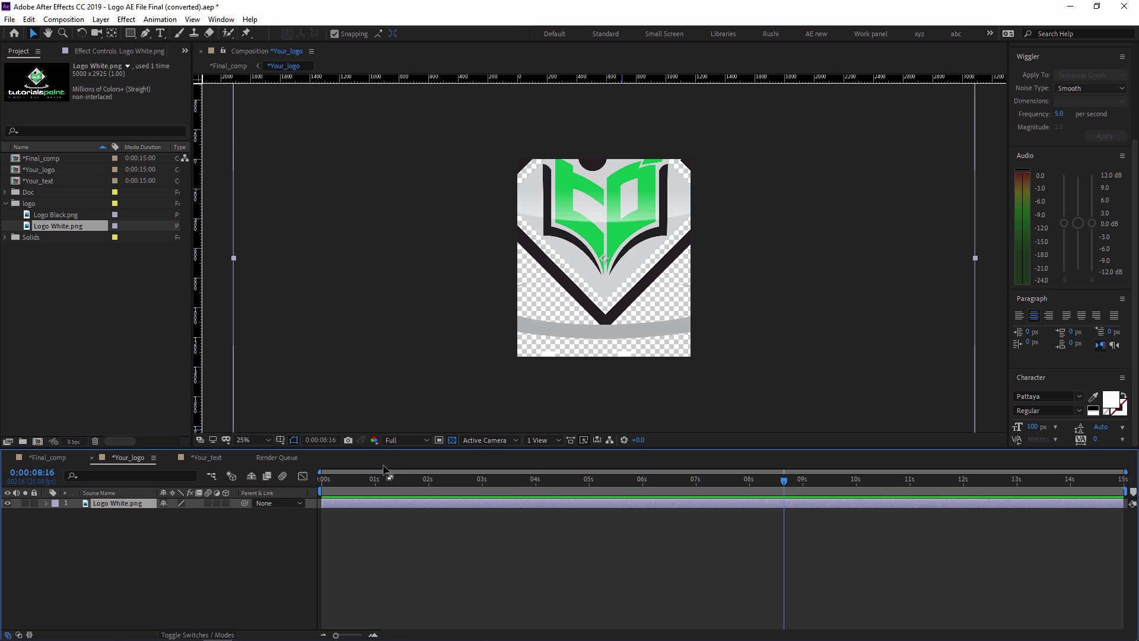
key(s)
drag(177, 513, 133, 513)
drag(645, 295, 647, 285)
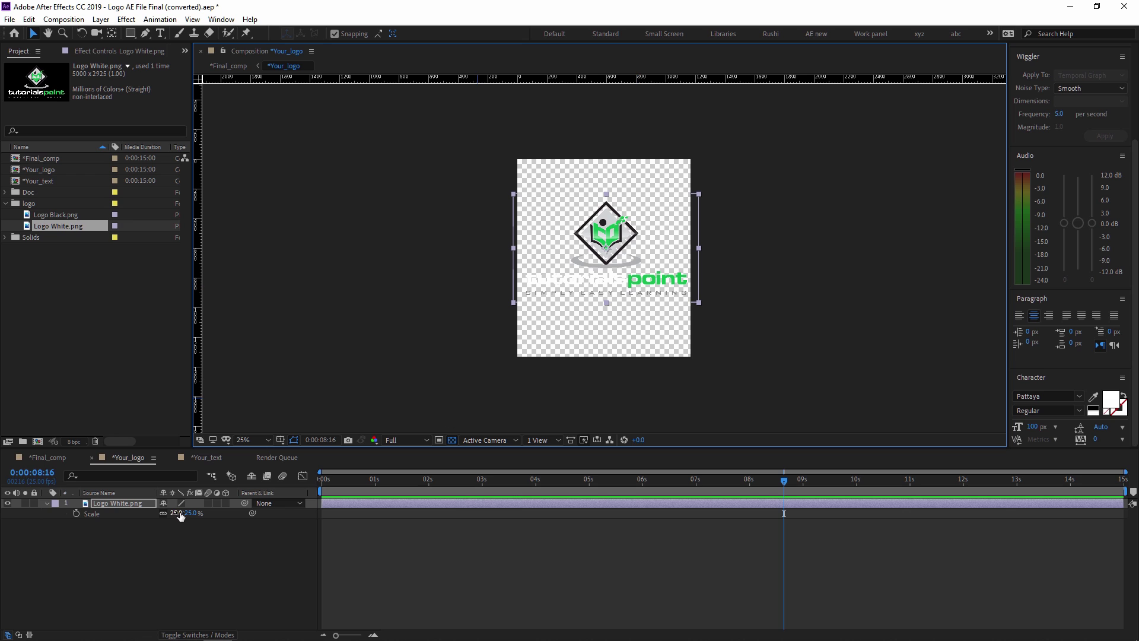
- Scrub Final_comp to about 7:23 to check the logo in the reveal at 50% zoom
click(61, 459)
drag(345, 483, 1054, 491)
key(period)
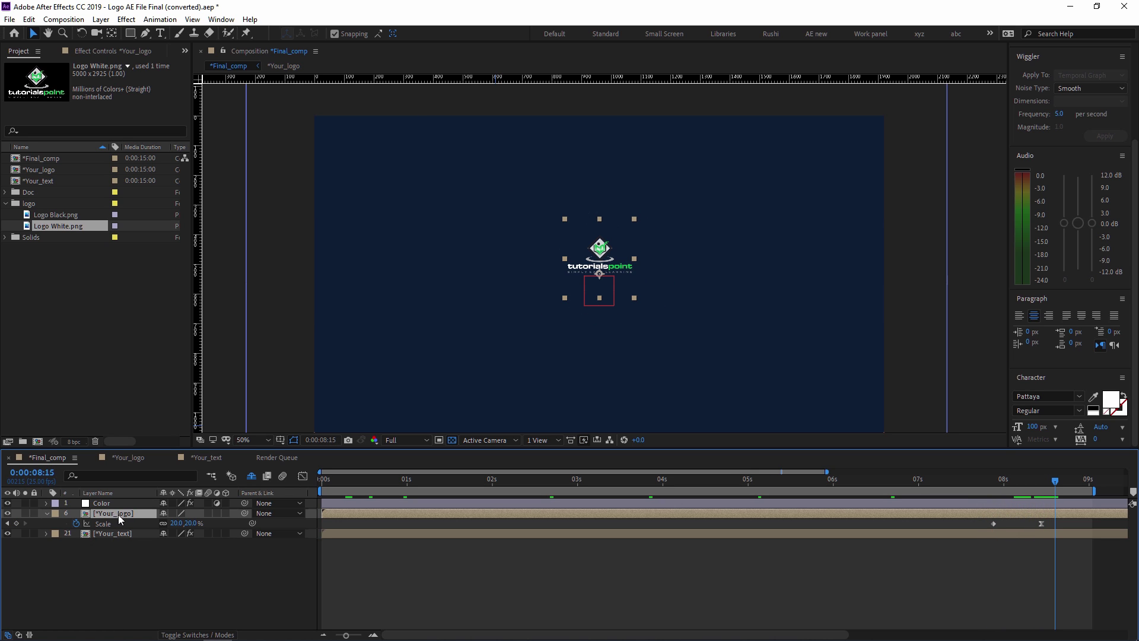
- Jump to the last Scale keyframe and roughly enlarge and reposition the logo
right_click(1040, 524)
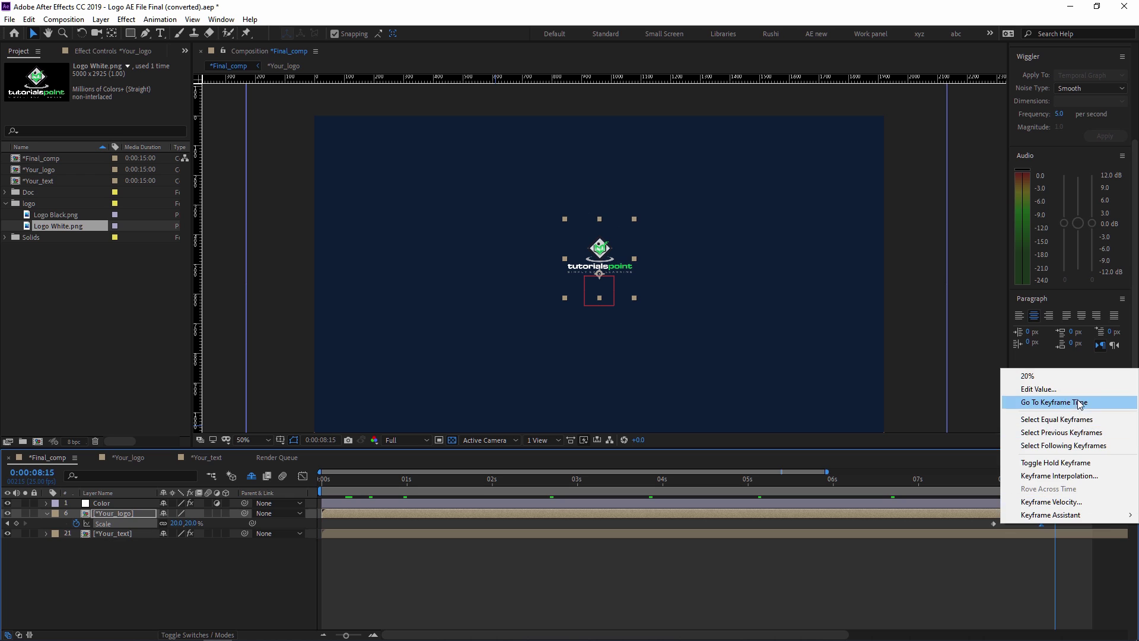
click(1077, 402)
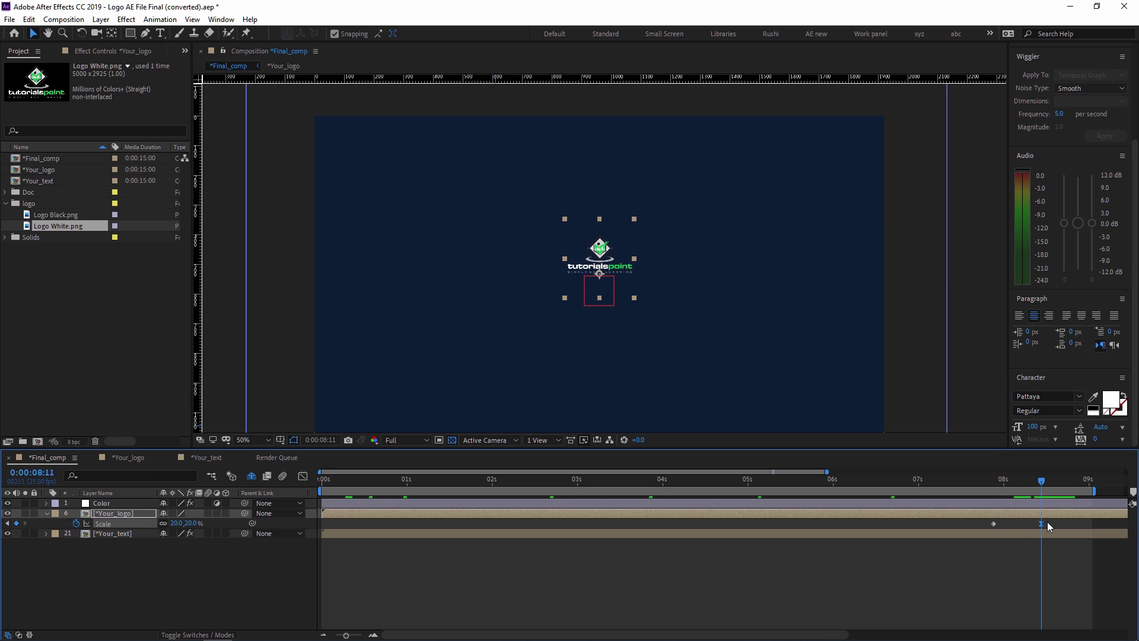
key(comma)
key(comma)
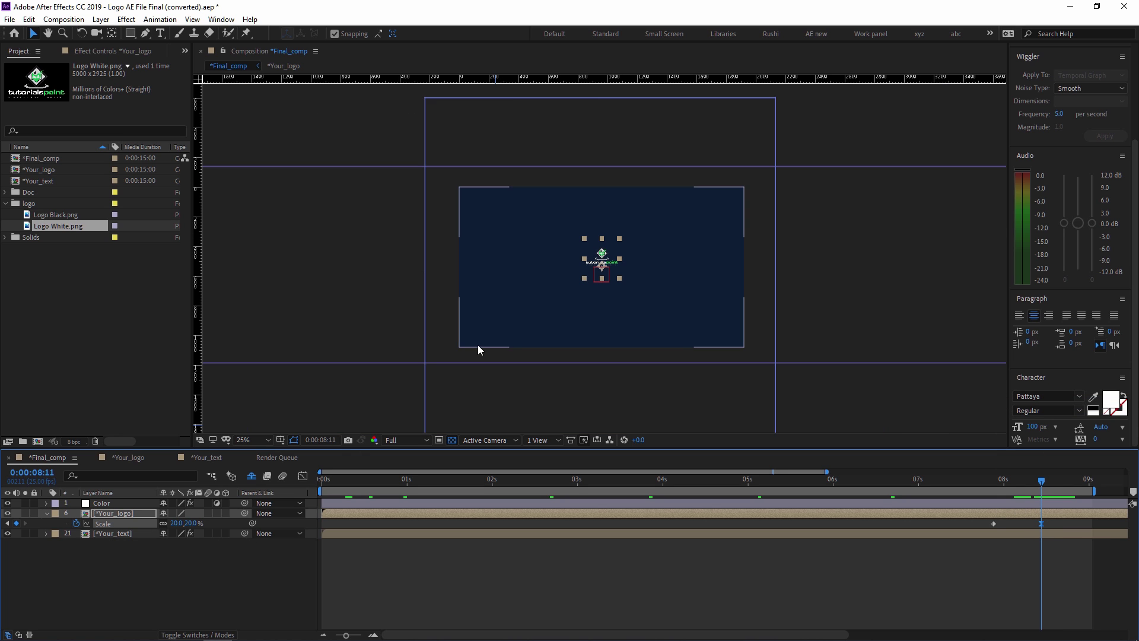
drag(176, 523, 224, 523)
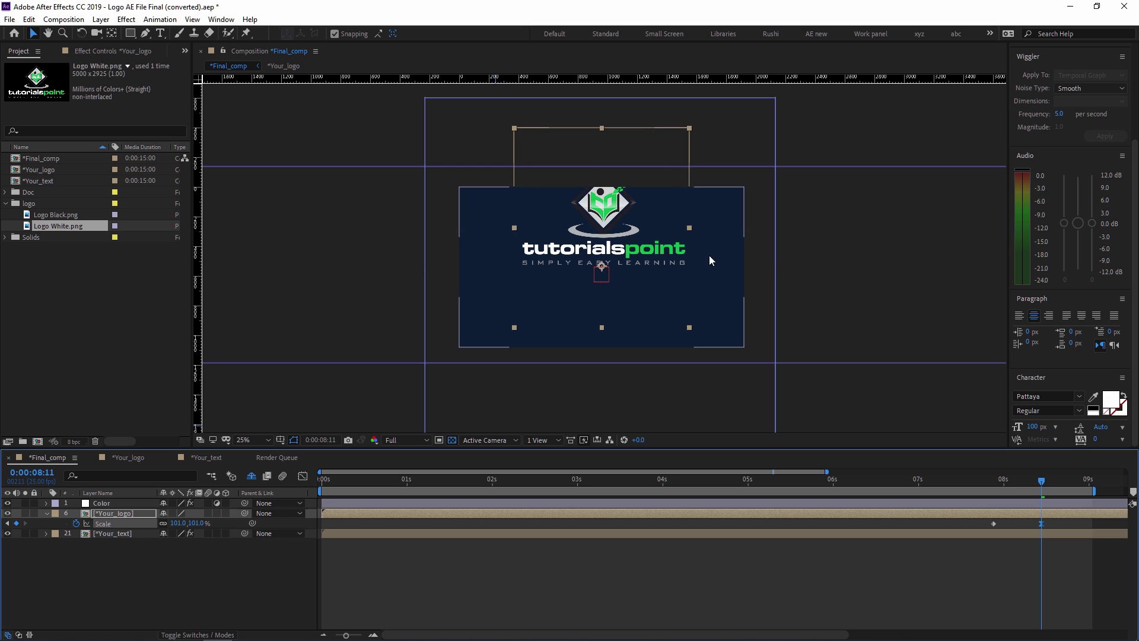
drag(618, 281, 613, 311)
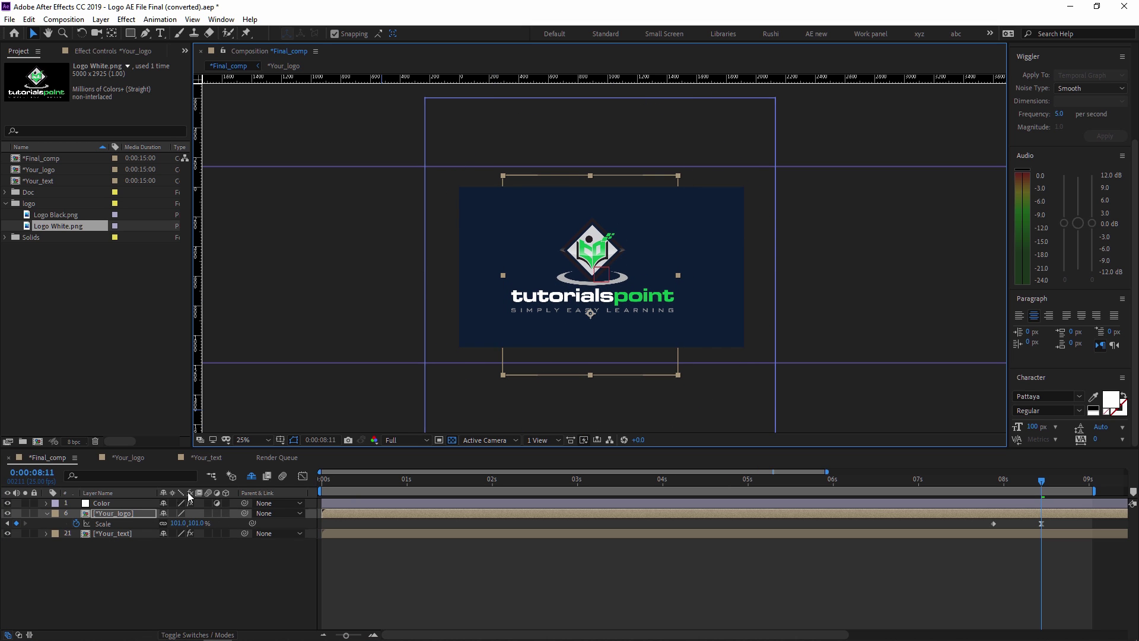
- Set the logo Scale to exactly 100%, nudge it up, and preview from the start
click(178, 523)
text(100)
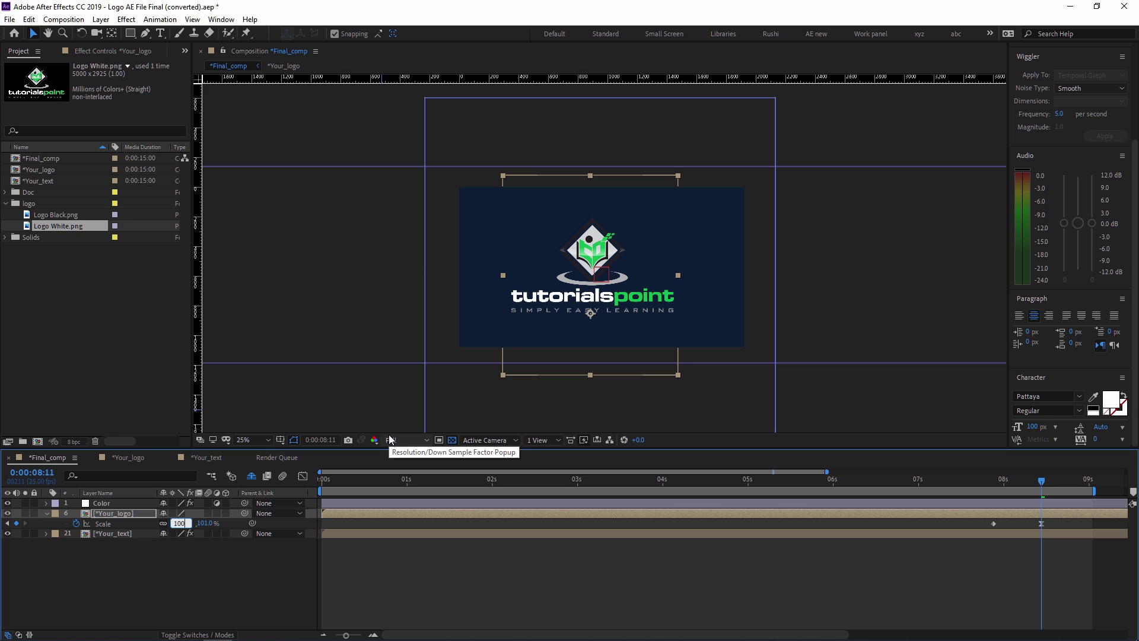
key(Return)
key(shift+Up)
key(shift+Up)
key(shift+Up)
key(shift+Up)
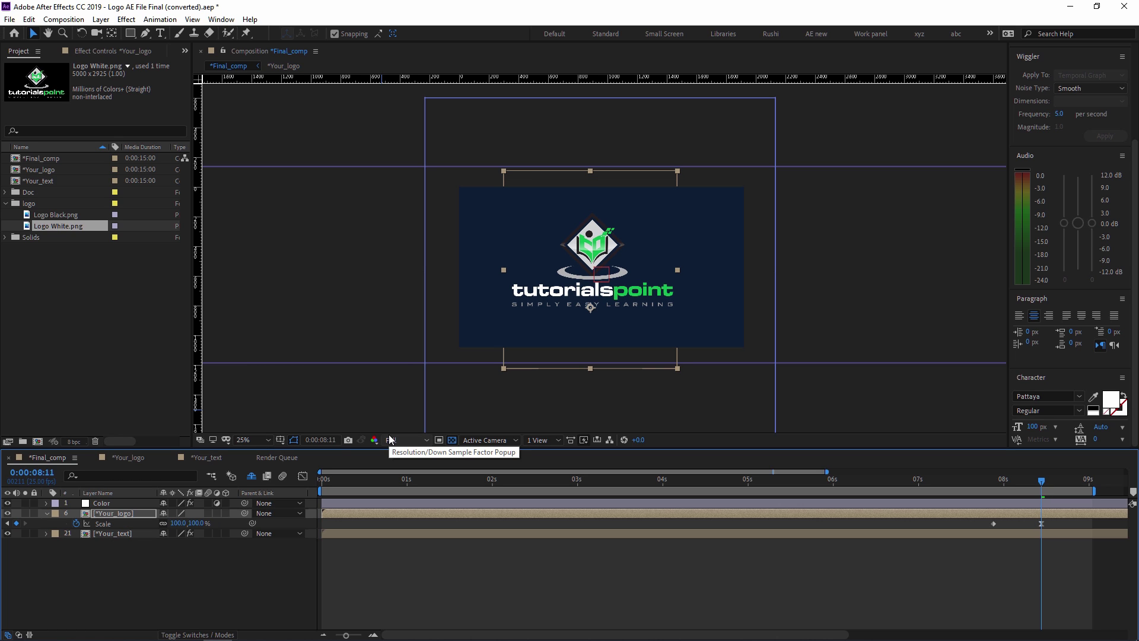
drag(939, 485, 297, 483)
key(space)
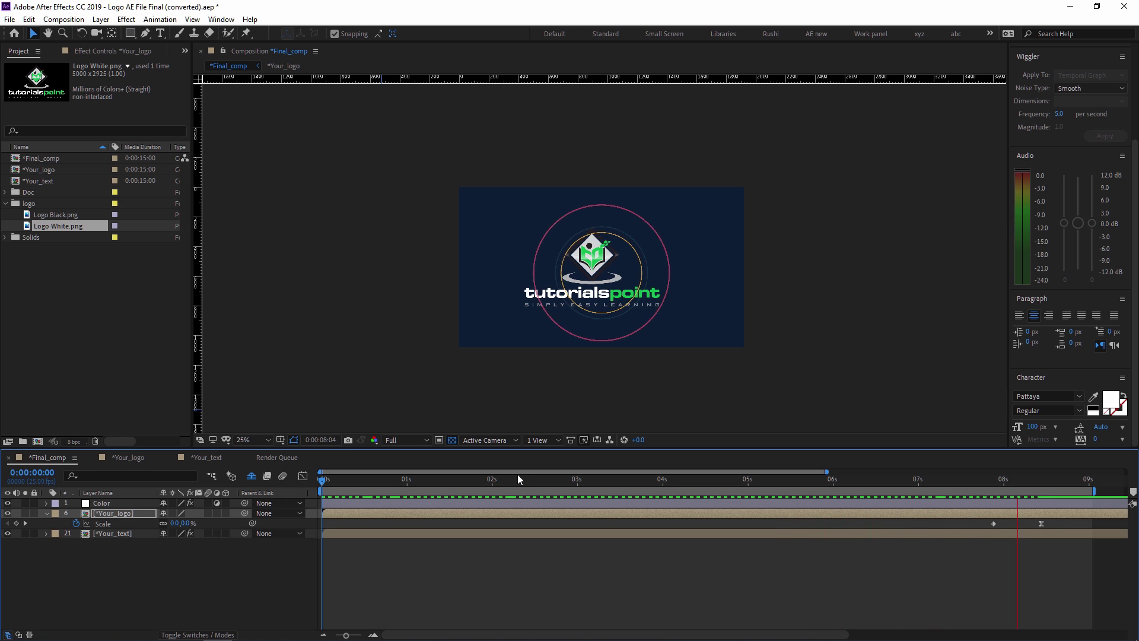
- At about 7:22, drag the logo layer's anchor point upward with the Pan Behind tool (Y)
key(space)
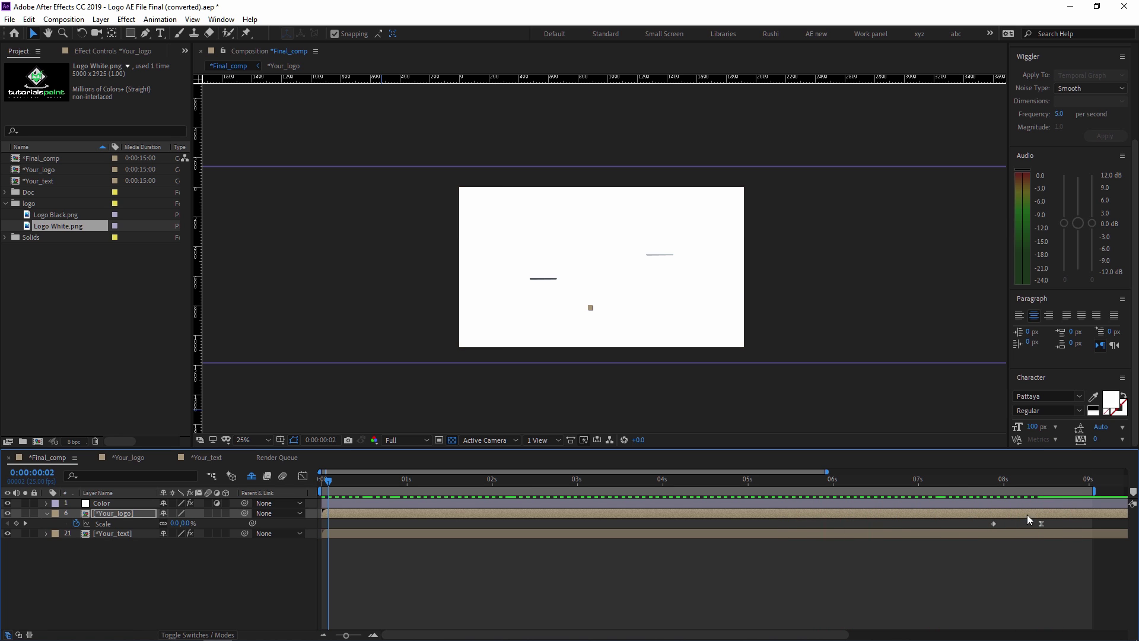
drag(935, 482, 1003, 496)
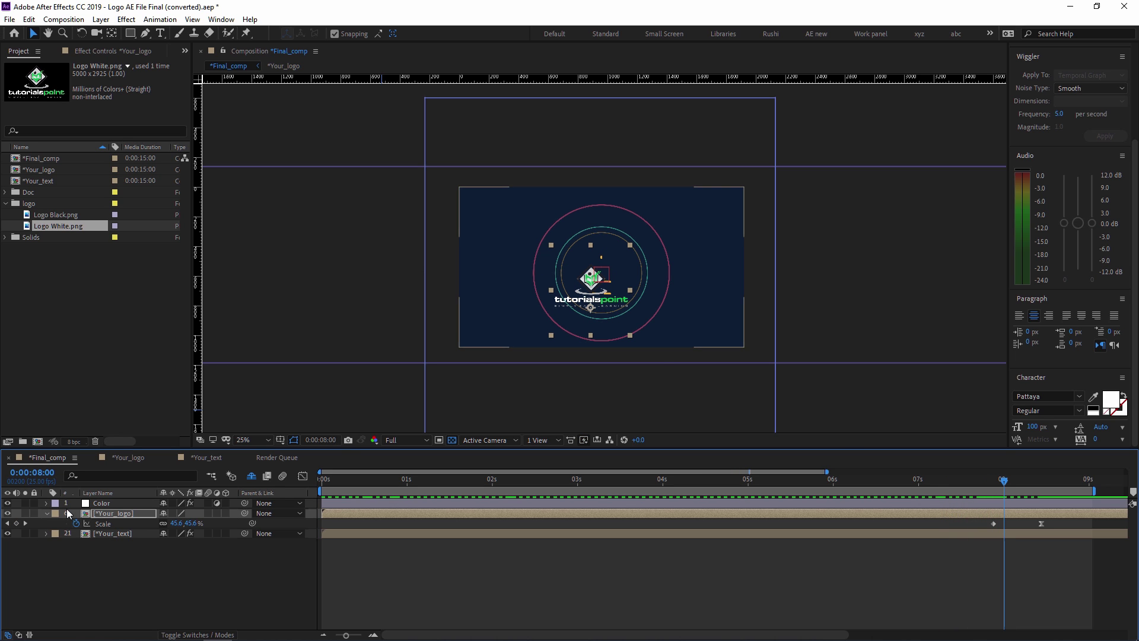
key(y)
drag(591, 307, 592, 289)
- Step through frames on the *Your_logo layer and play the full Final_comp preview
key(Page_Up)
key(Page_Up)
key(Page_Up)
key(Page_Up)
key(Page_Up)
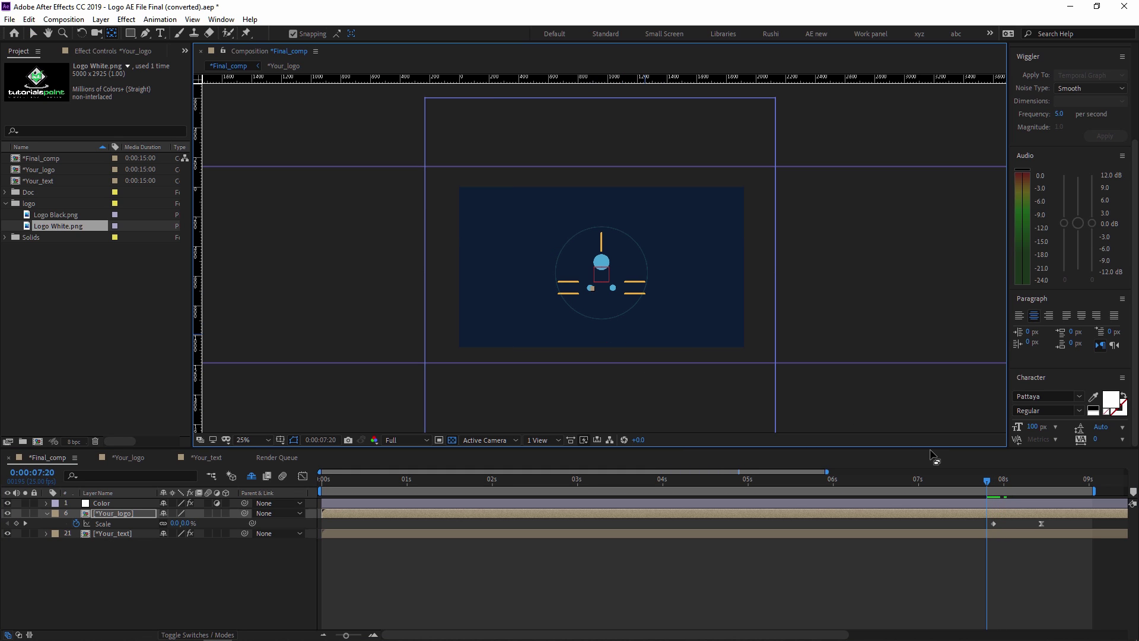
click(106, 516)
key(Return)
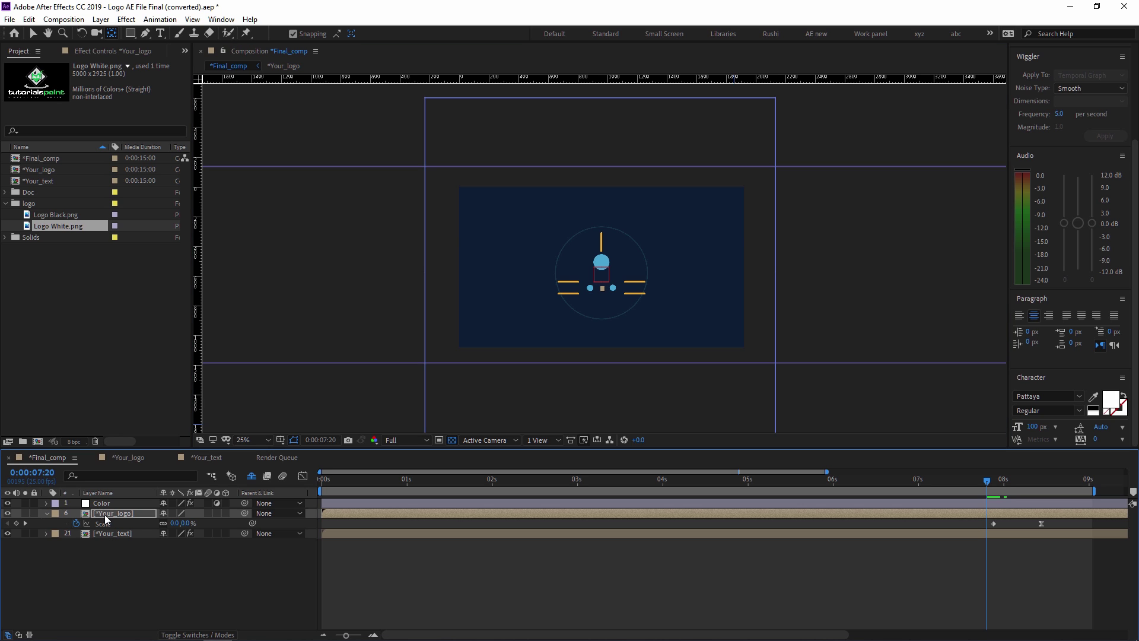
key(Return)
key(Page_Down)
key(Page_Down)
key(Page_Down)
key(Page_Down)
key(Page_Down)
key(Page_Down)
key(Page_Down)
key(Page_Down)
key(Page_Down)
key(Page_Down)
key(Page_Down)
key(Page_Down)
key(Page_Down)
key(Page_Down)
key(Page_Down)
key(Page_Down)
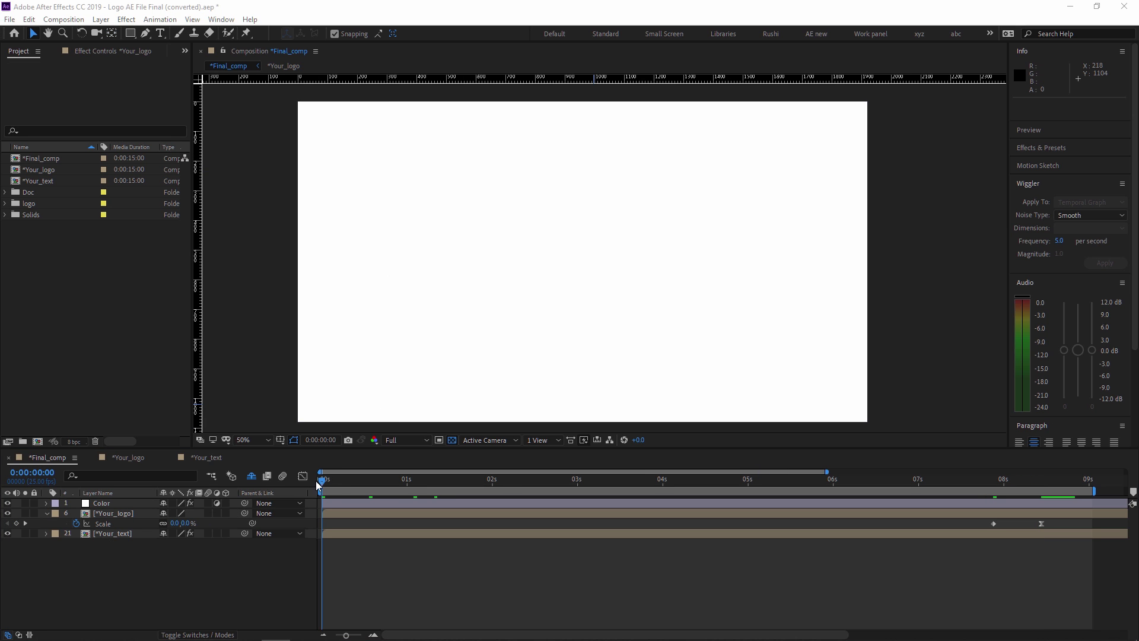
click(318, 485)
key(space)
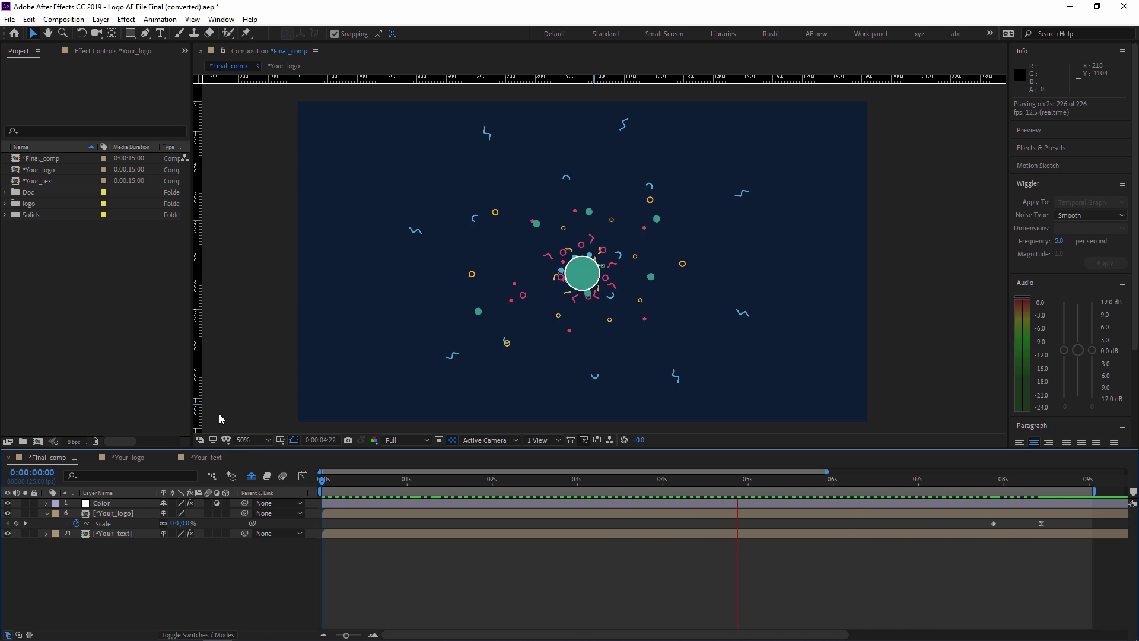
- Stop the preview playback of the current animation
key(space)
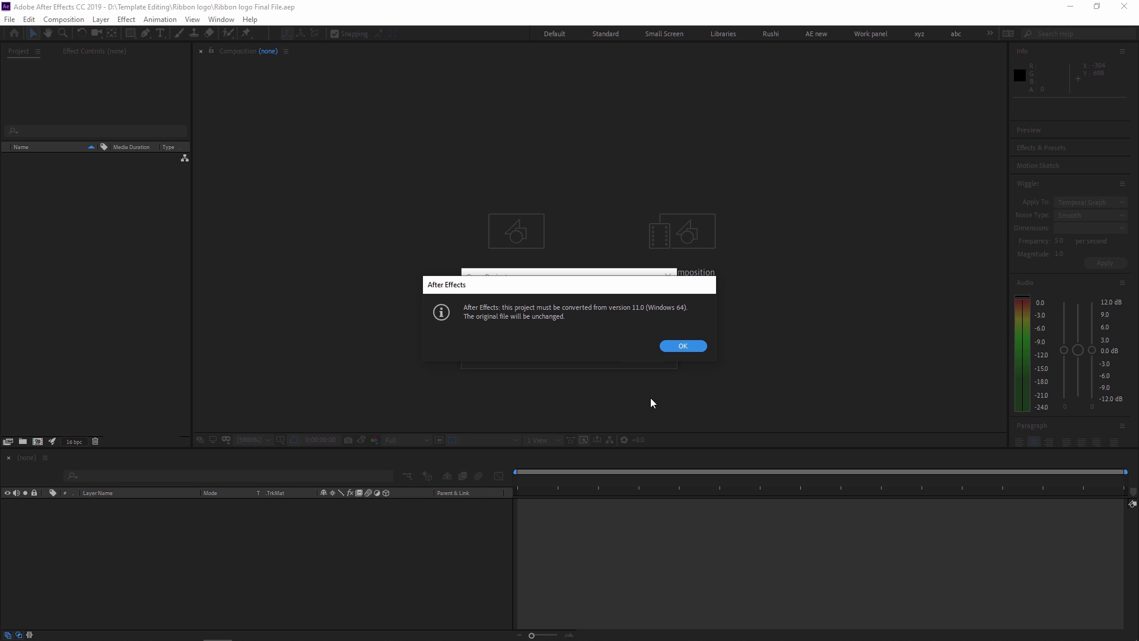
- Accept the project conversion, the Resolve Fonts substitution, and the missing-file warning
click(686, 350)
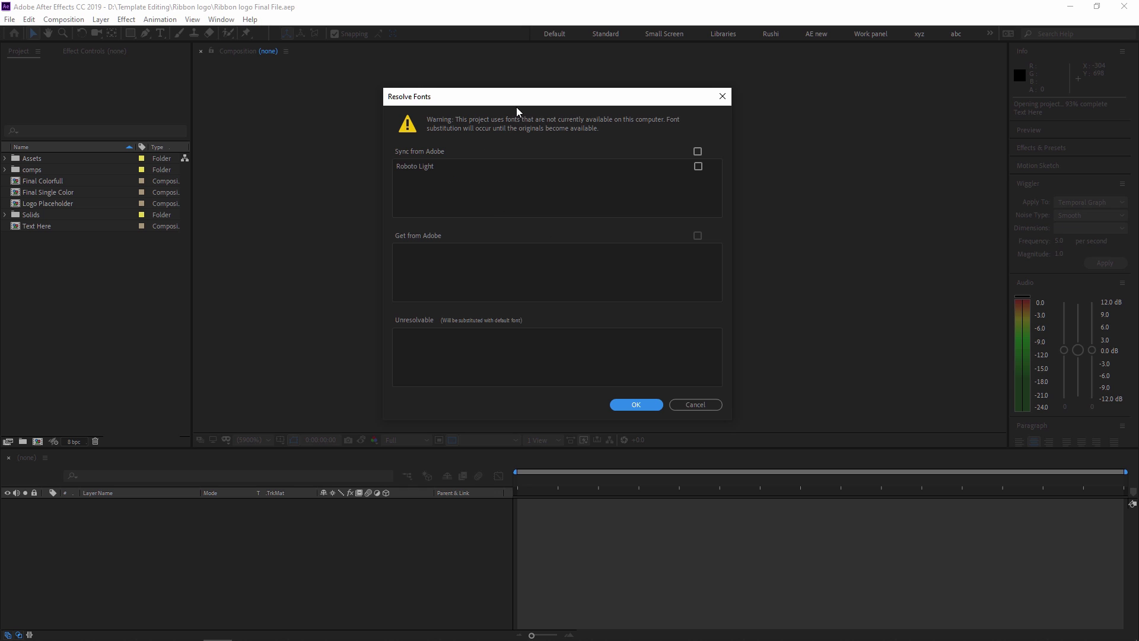
mouse_move(520, 100)
mouse_down()
mouse_move(559, 89)
mouse_move(528, 92)
mouse_up()
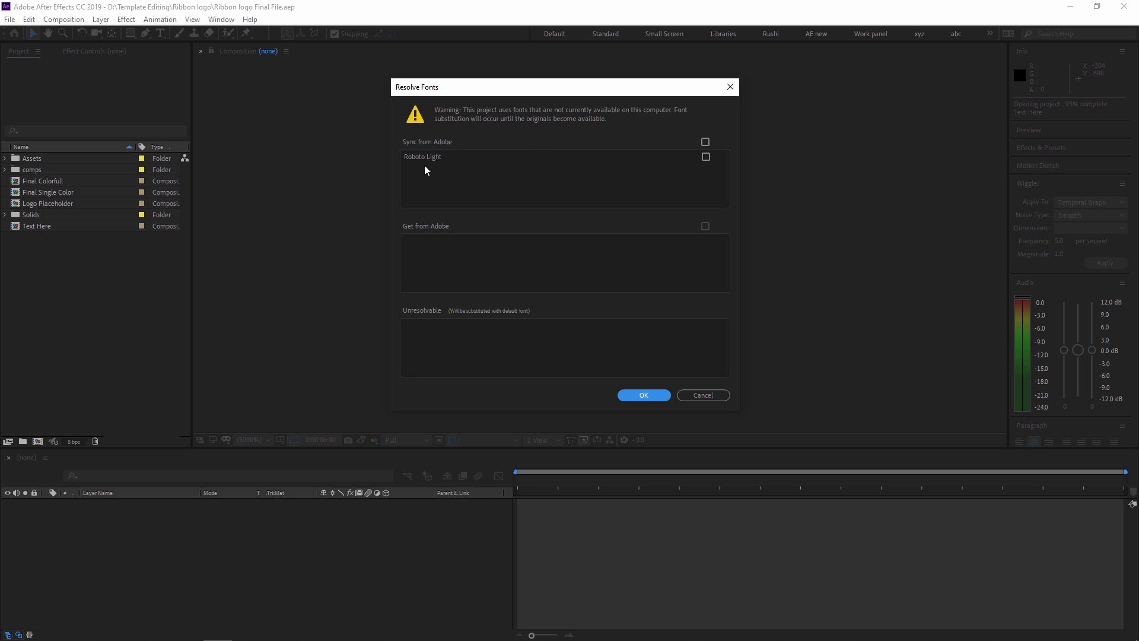
click(653, 402)
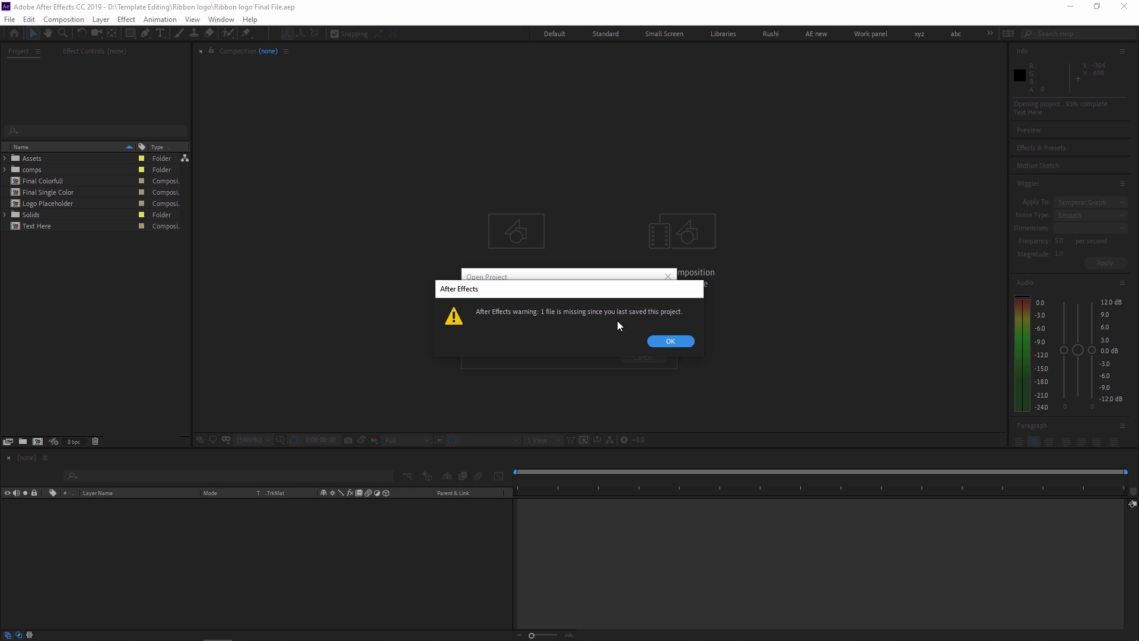
click(678, 347)
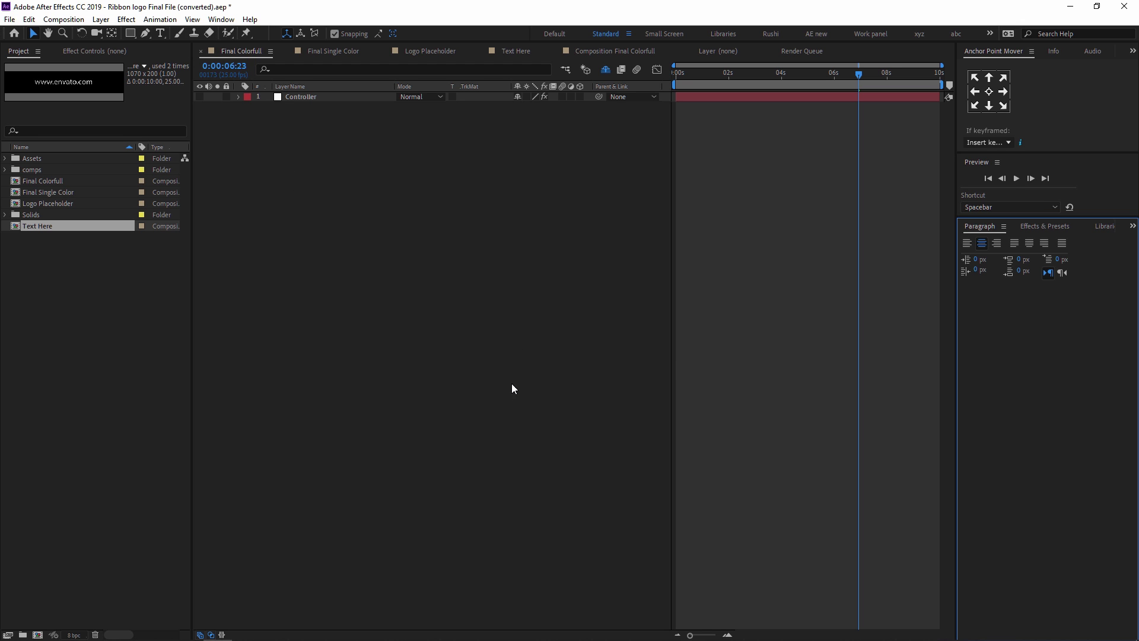
- Switch to the custom saved workspace with the composition viewer and Character panel
click(221, 19)
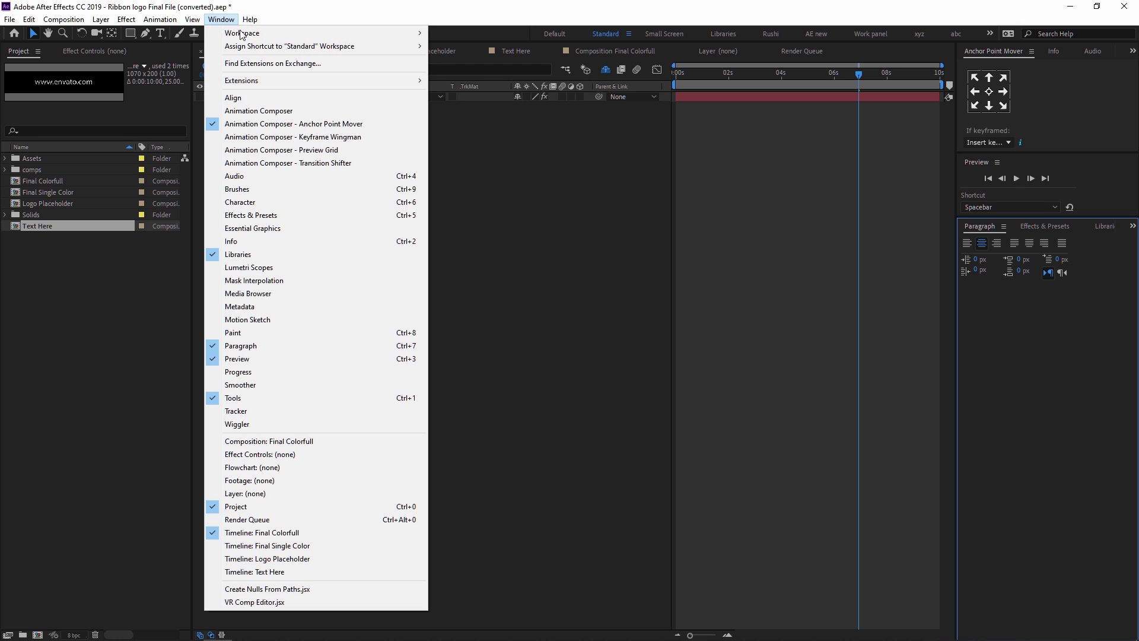
mouse_move(309, 33)
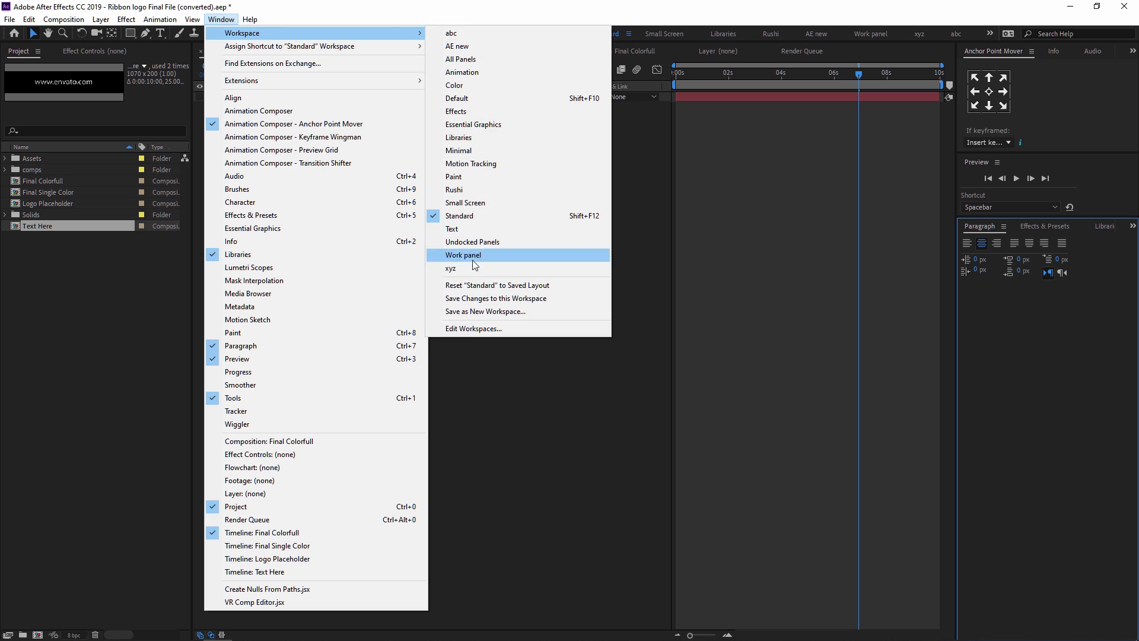
click(494, 190)
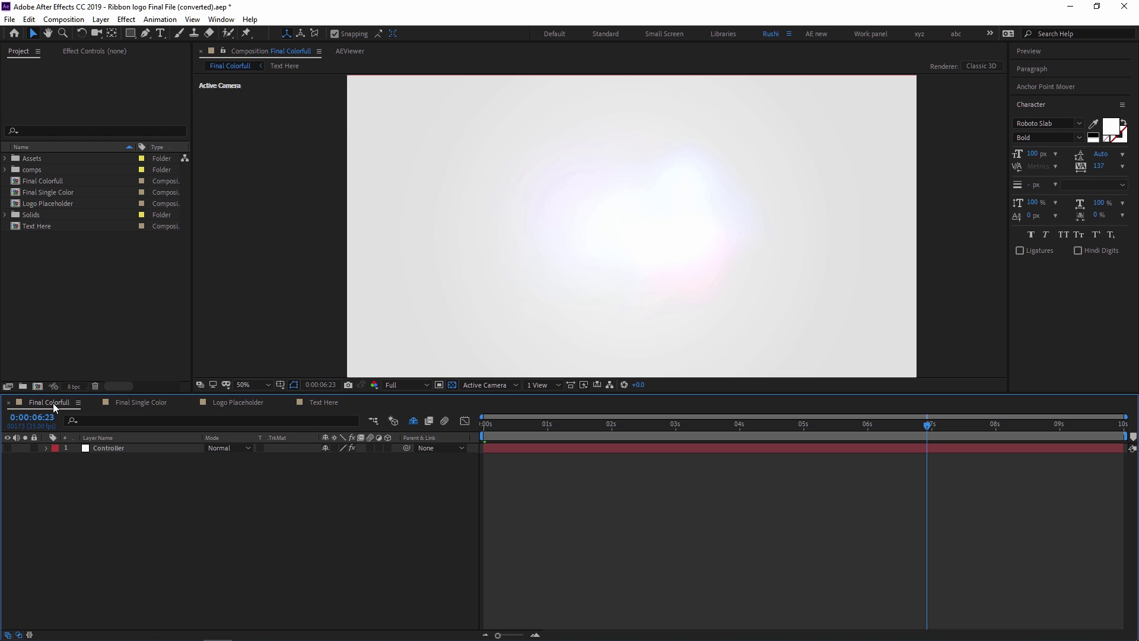
double_click(31, 158)
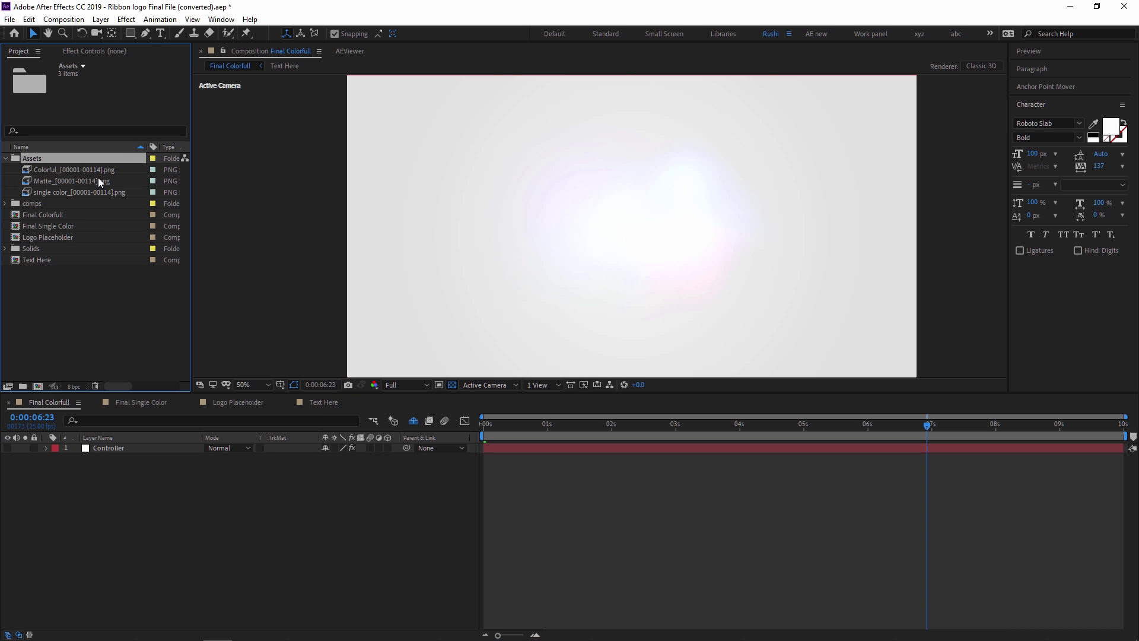
click(87, 172)
key(Down)
key(Down)
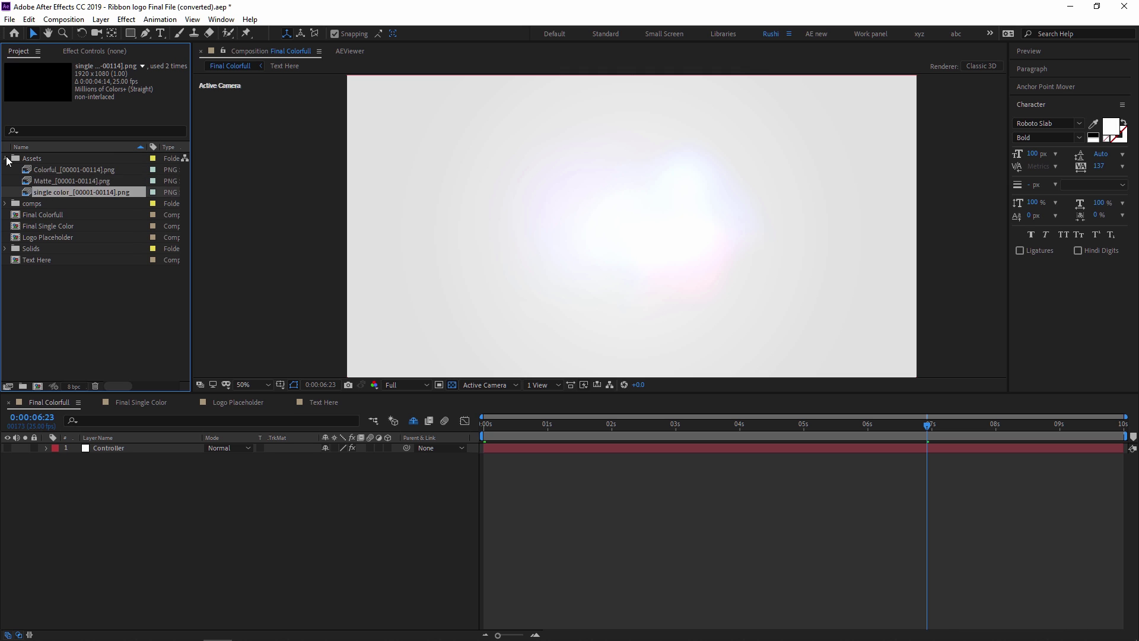
click(7, 159)
click(30, 169)
click(6, 170)
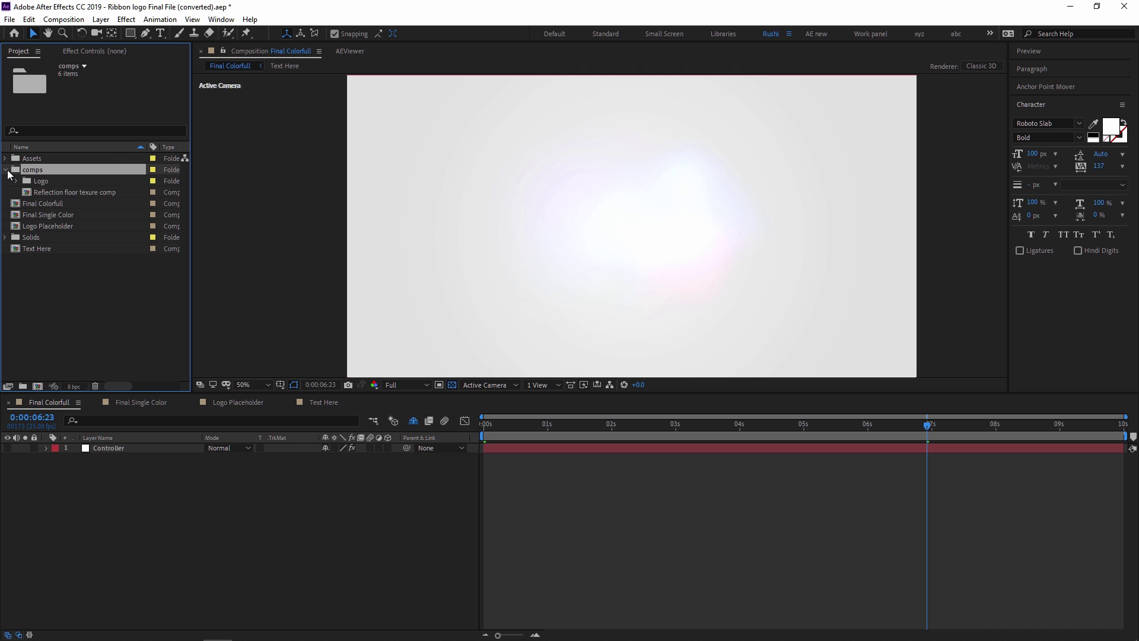
double_click(38, 182)
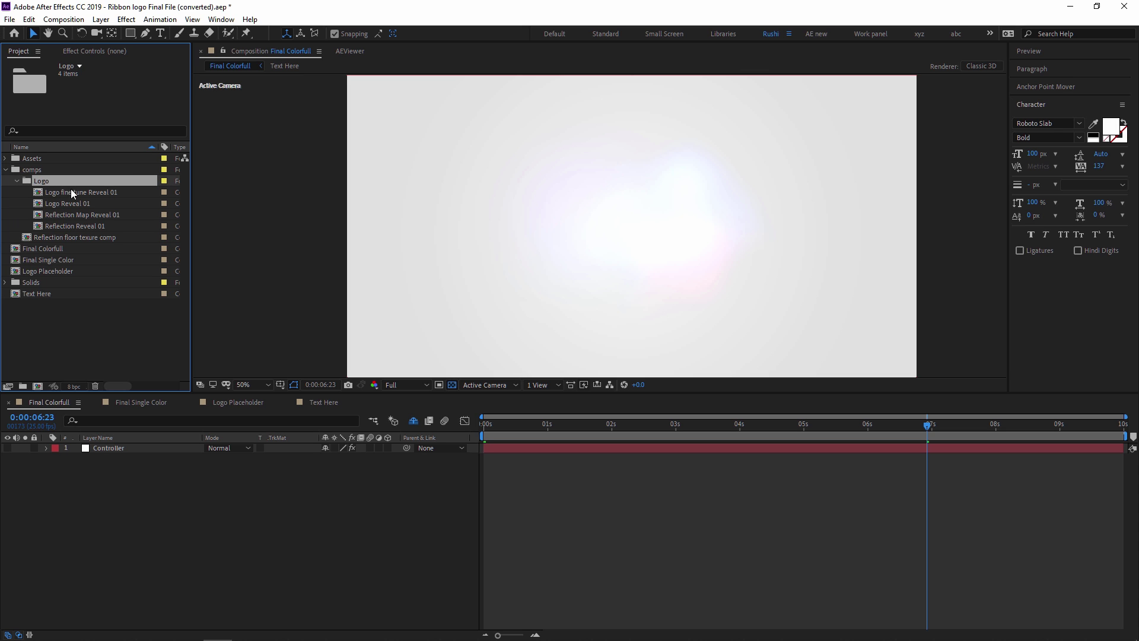
click(17, 181)
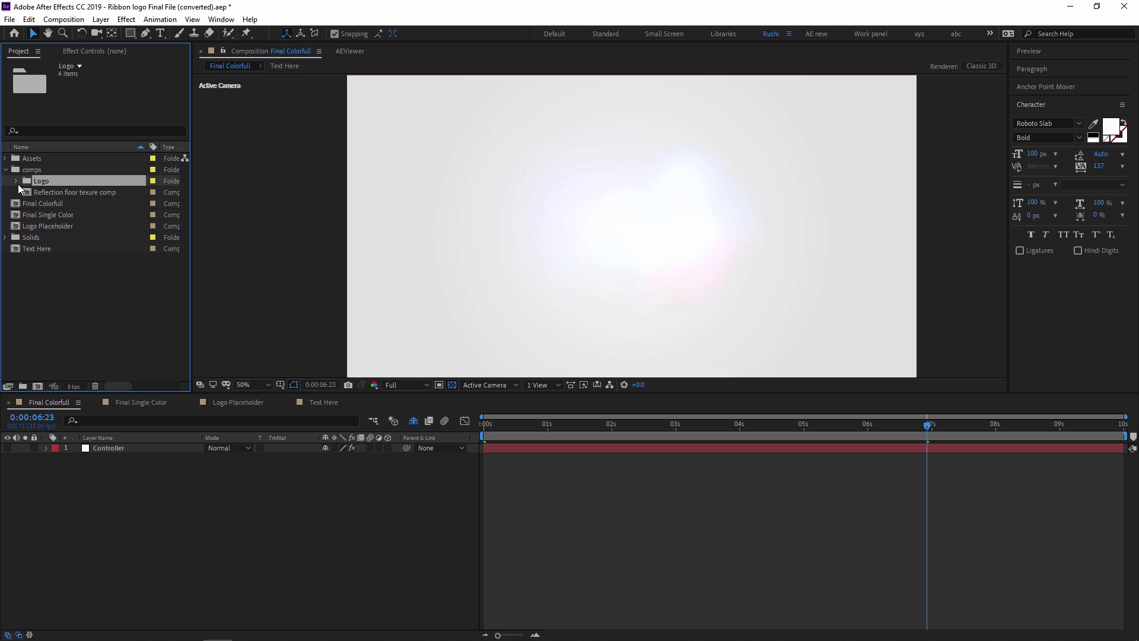
click(54, 204)
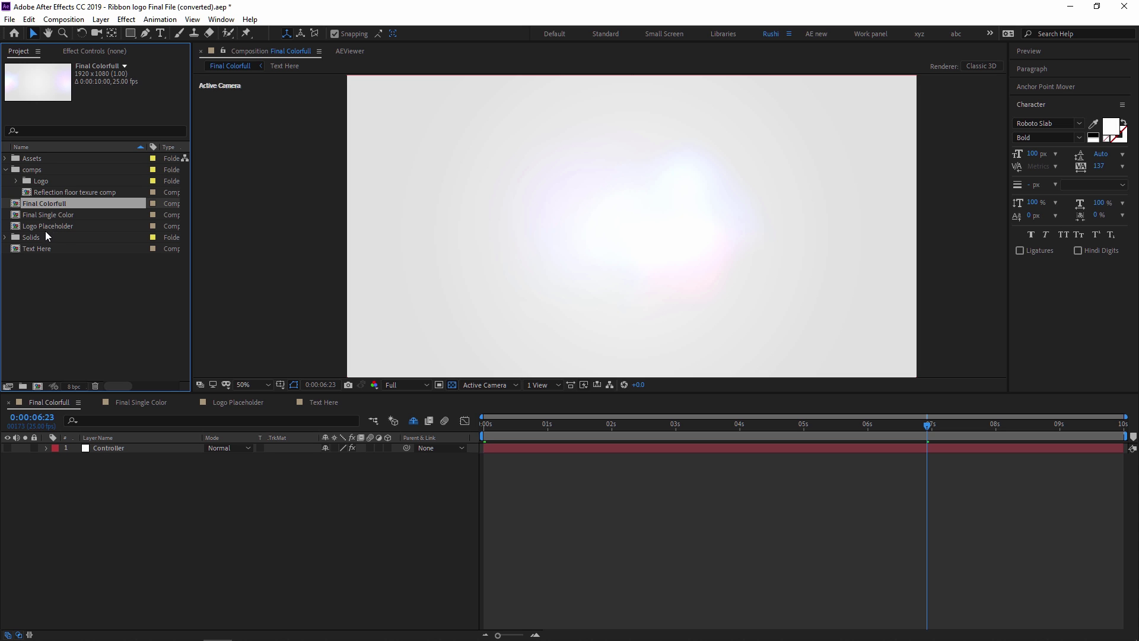
click(42, 249)
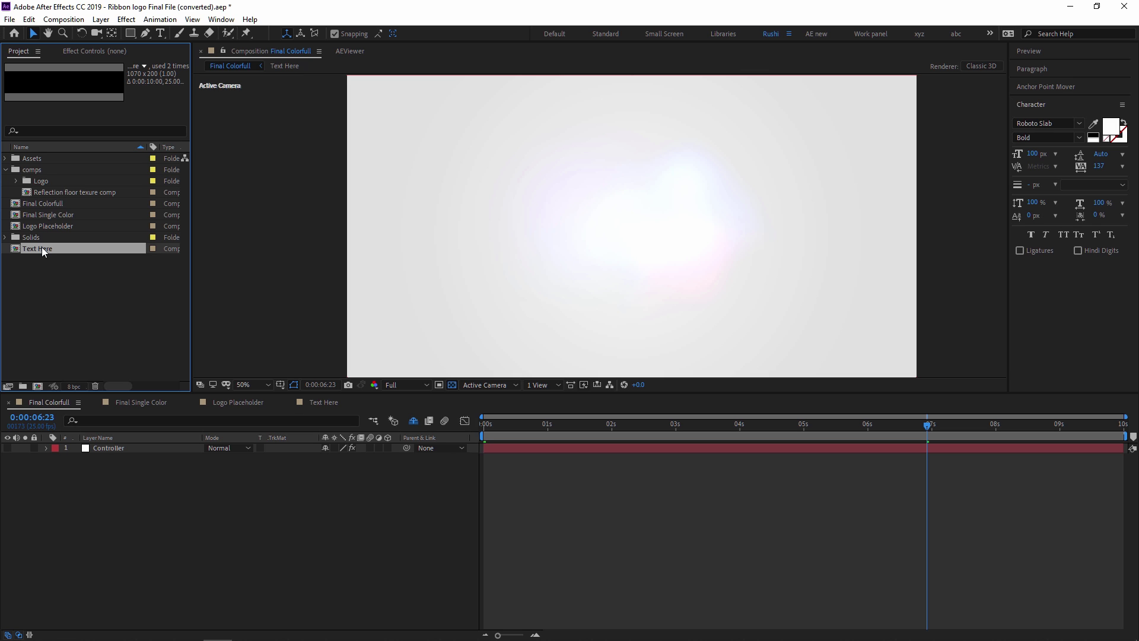
click(44, 227)
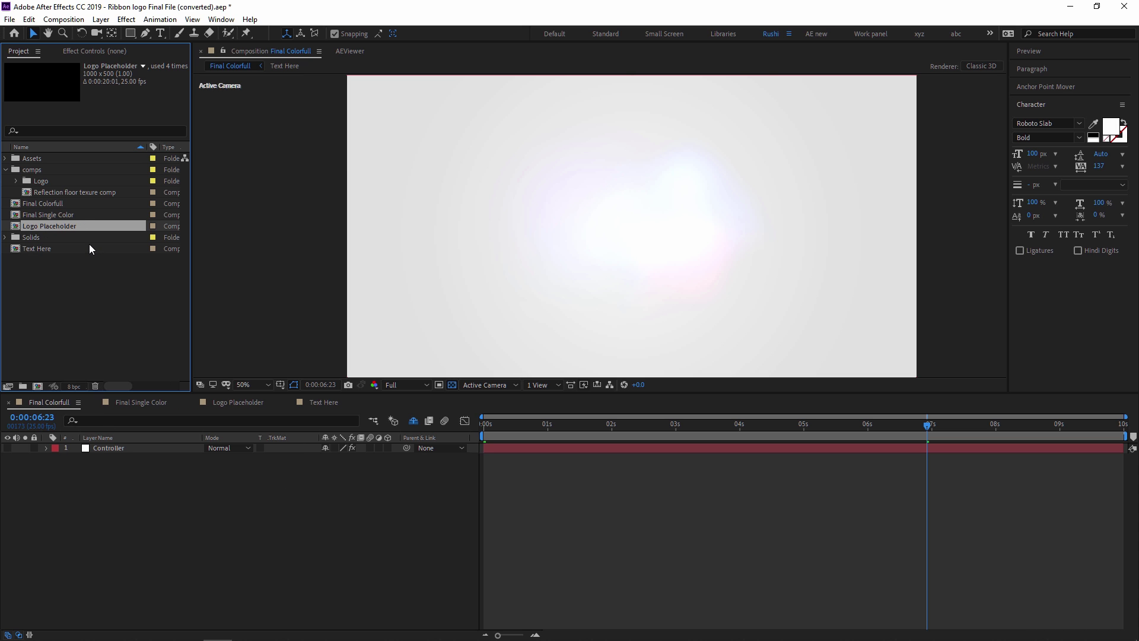
- Preview Final Colorfull from the start, then open the Logo Placeholder composition
click(419, 442)
key(Home)
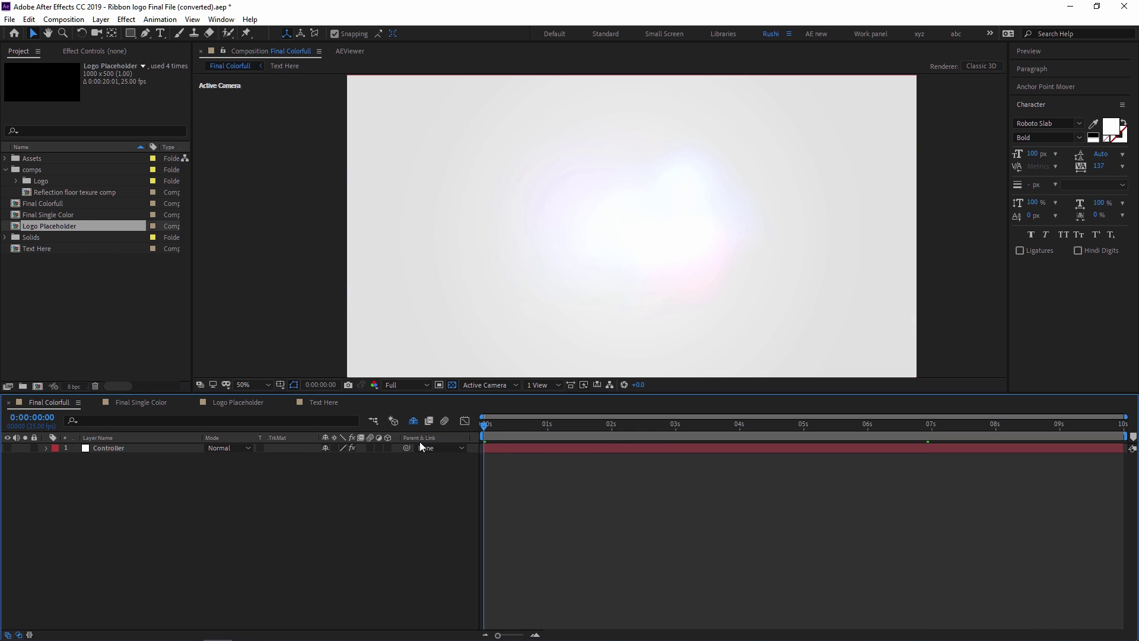
key(comma)
key(space)
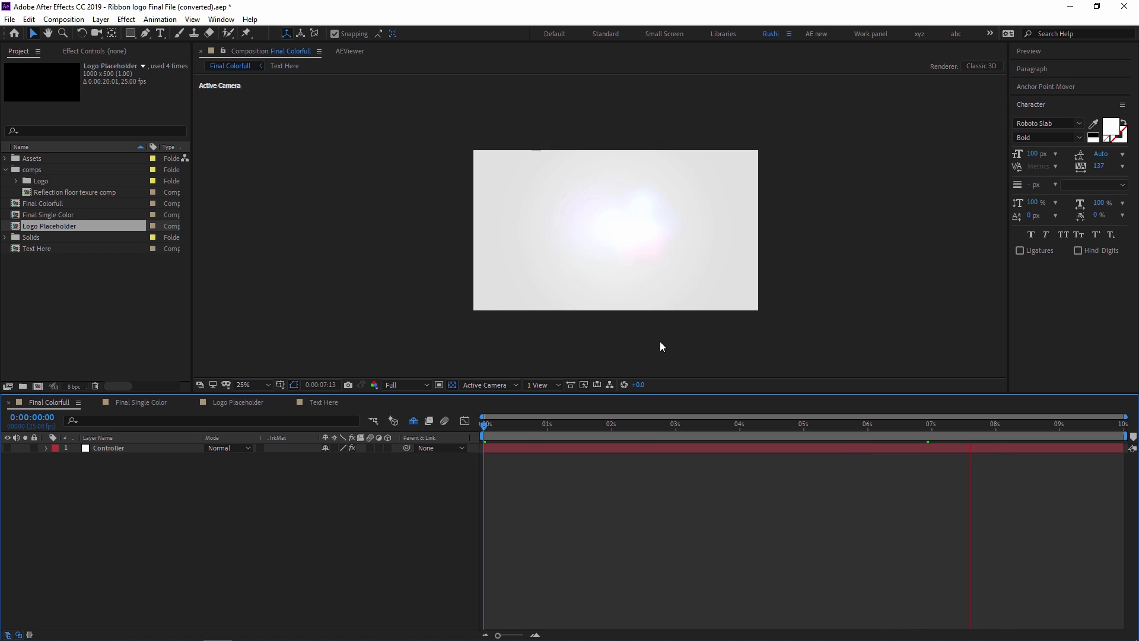
key(space)
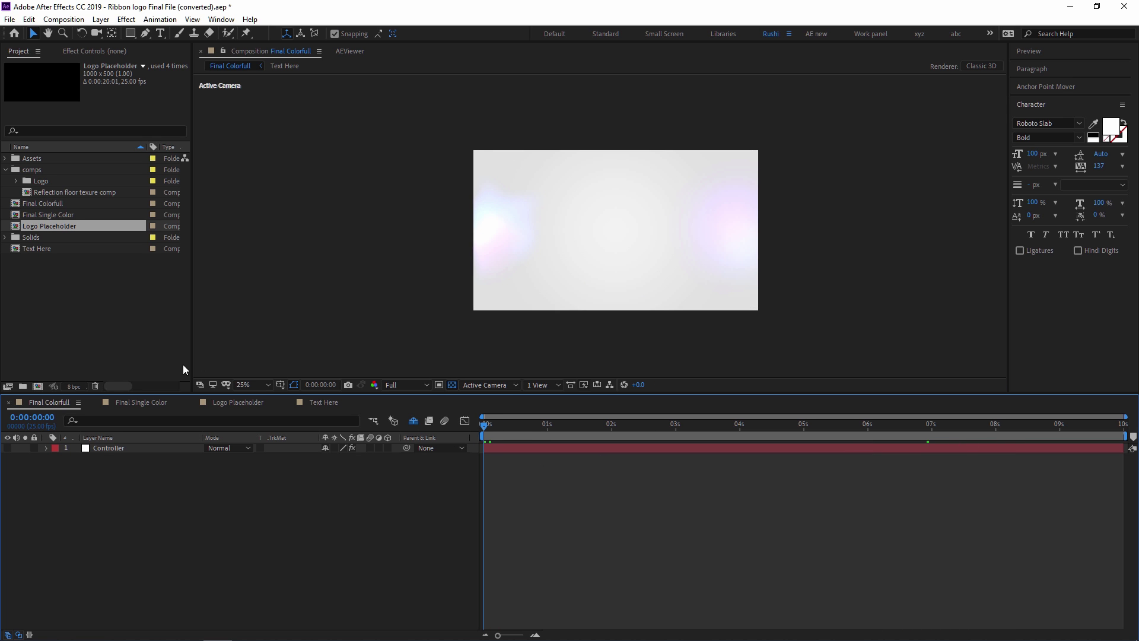
double_click(62, 226)
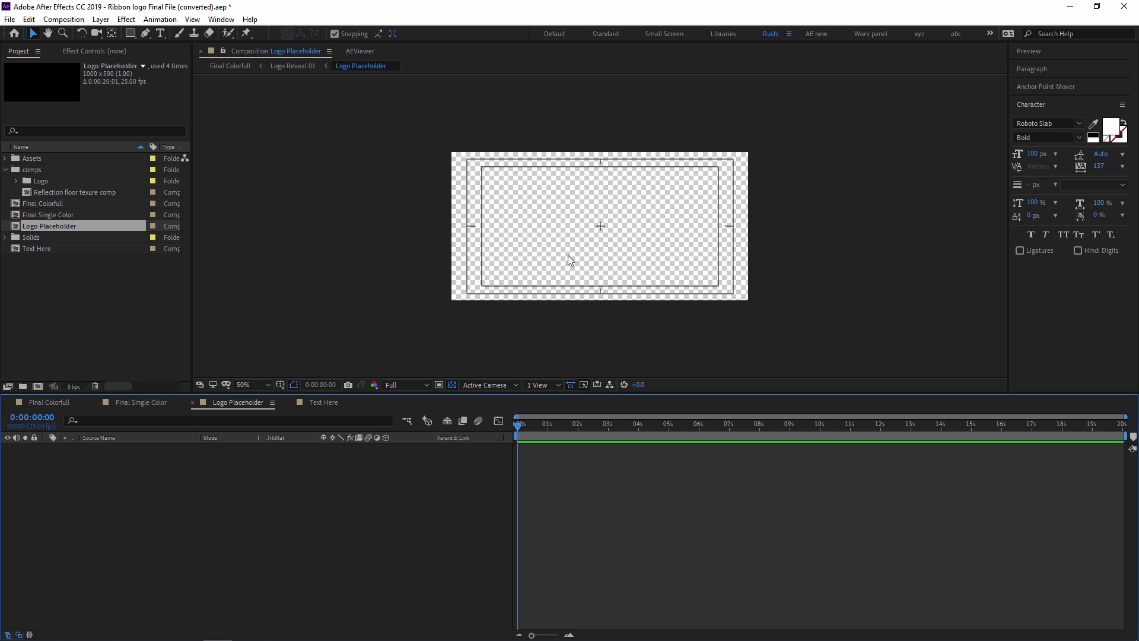
- Create a new project folder named Logo
right_click(51, 301)
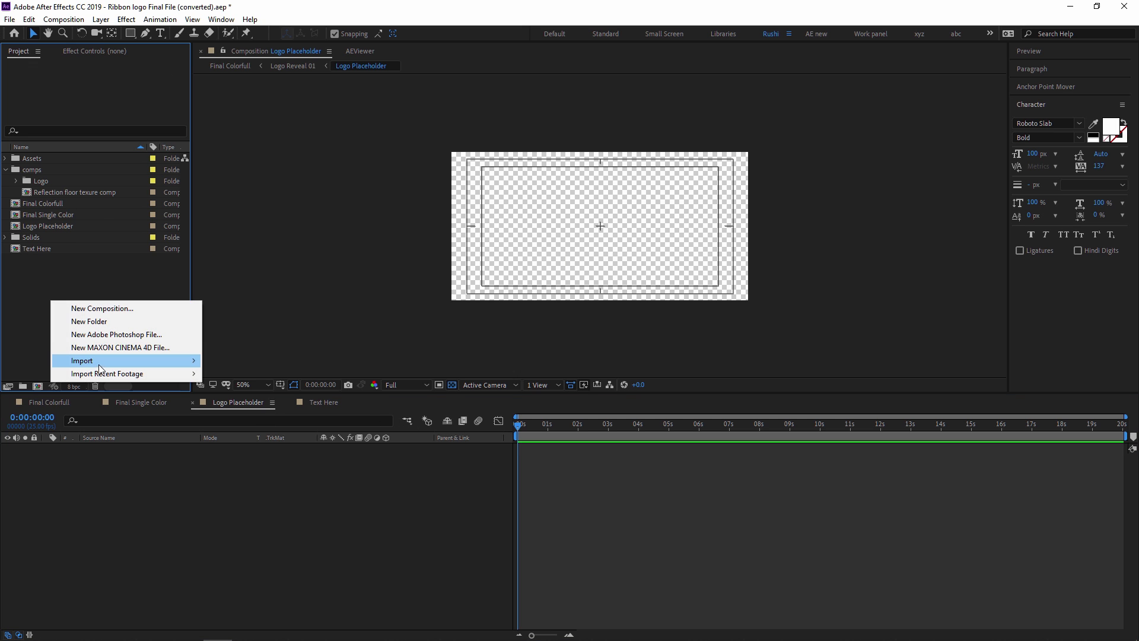
click(89, 321)
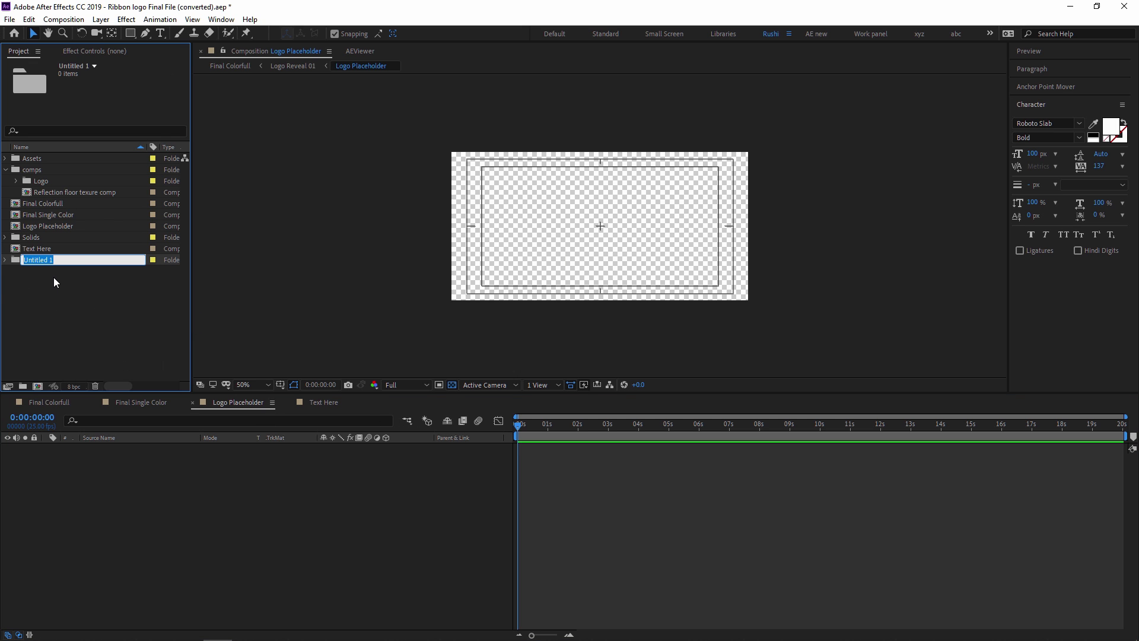
key(Return)
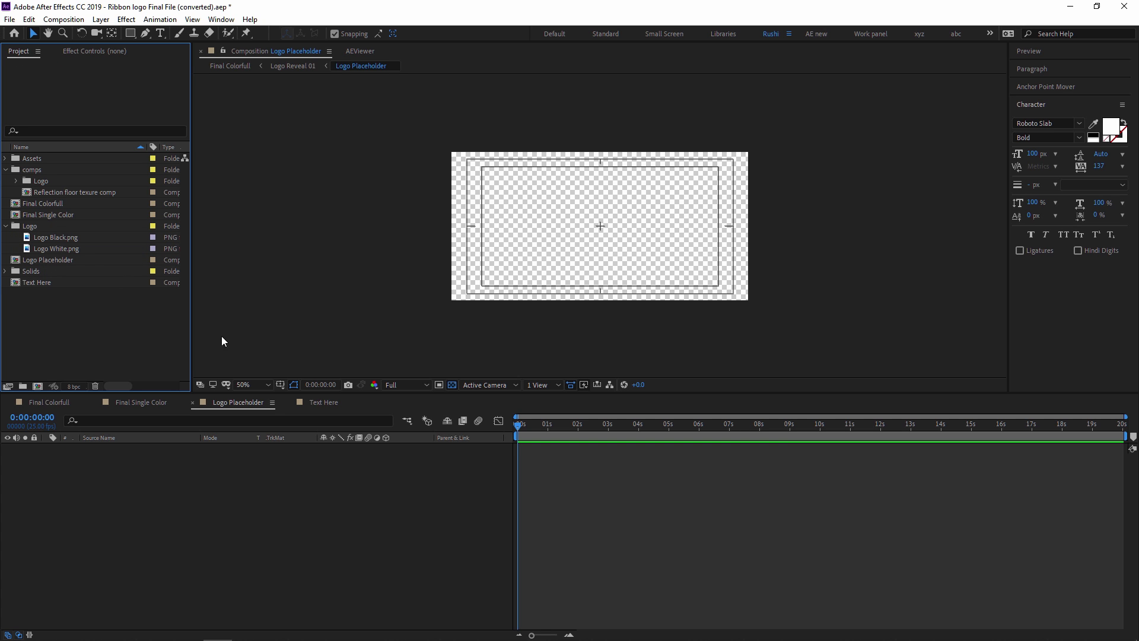
- Add Logo Black.png to Logo Placeholder, scale it to 13% and nudge it into position
click(55, 238)
drag(57, 239, 227, 519)
key(s)
drag(339, 462, 283, 454)
click(663, 595)
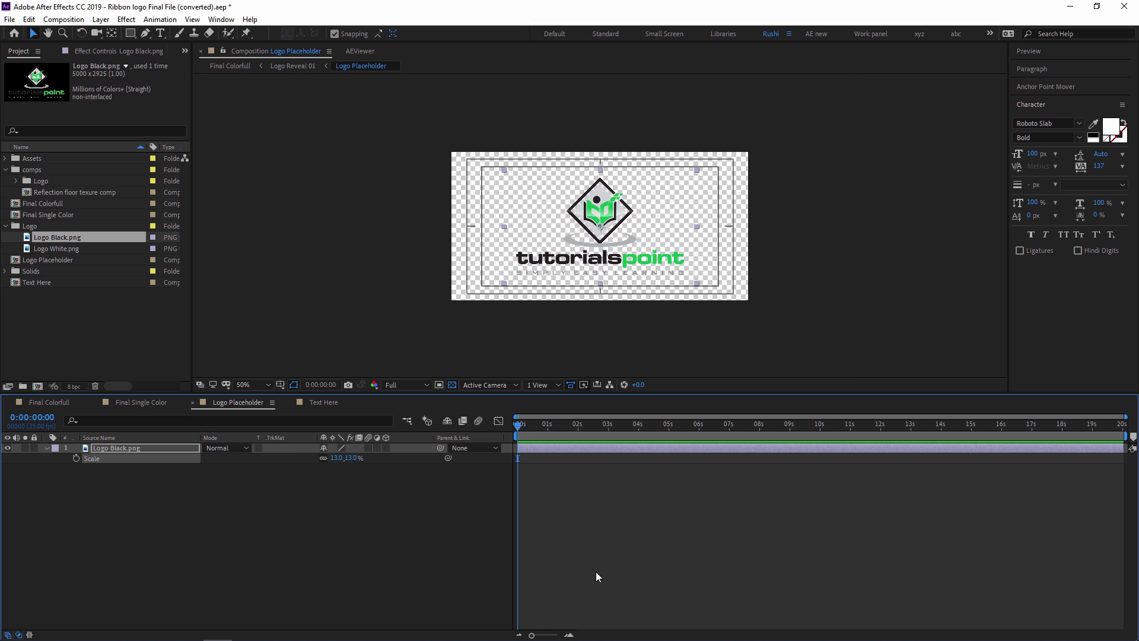
key(Down)
key(Down)
key(Down)
key(Down)
key(Down)
key(Down)
key(Down)
key(Down)
key(Left)
key(Left)
key(Left)
key(Left)
key(Left)
key(Left)
key(Down)
key(Down)
key(Down)
key(Down)
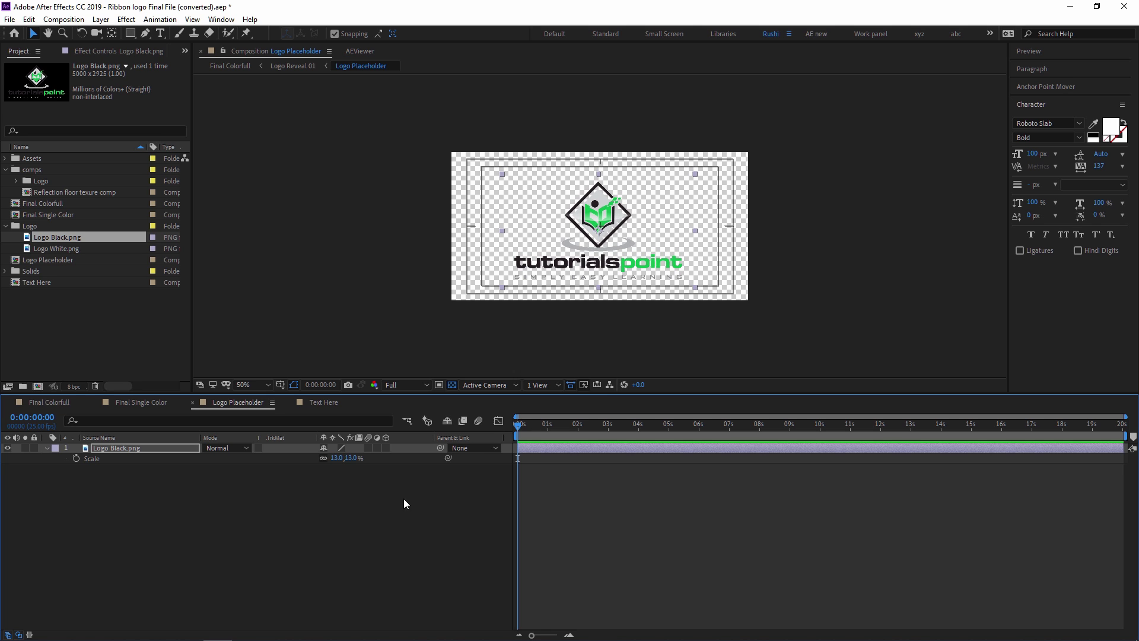
click(58, 403)
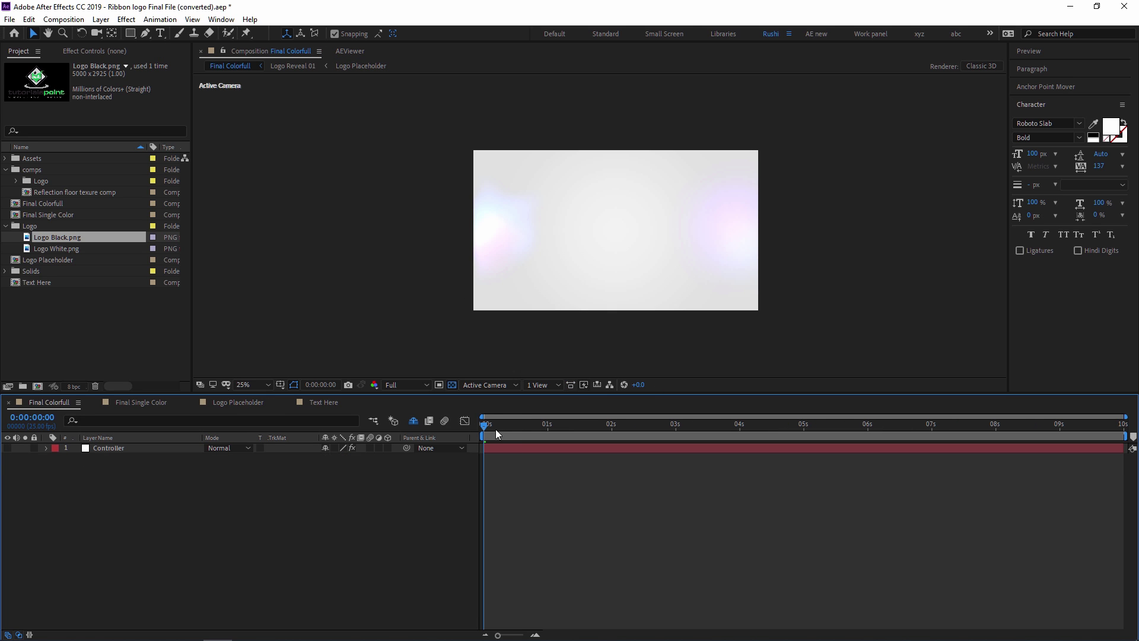
key(space)
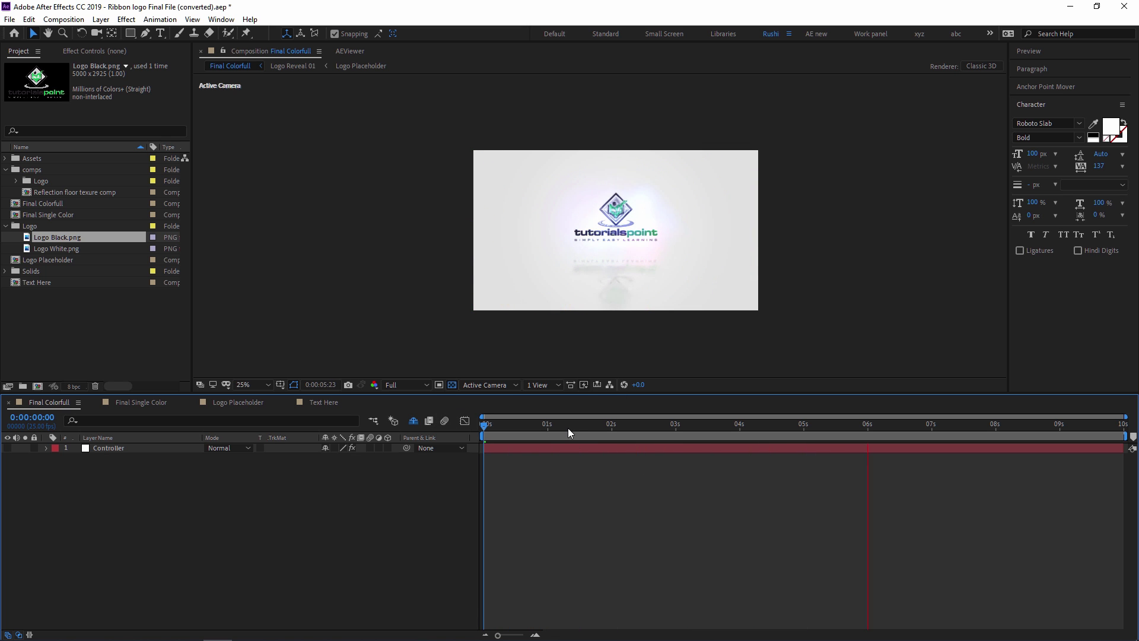
key(space)
scroll(654, 308, up, 2)
scroll(643, 273, up, 1)
scroll(574, 242, down, 3)
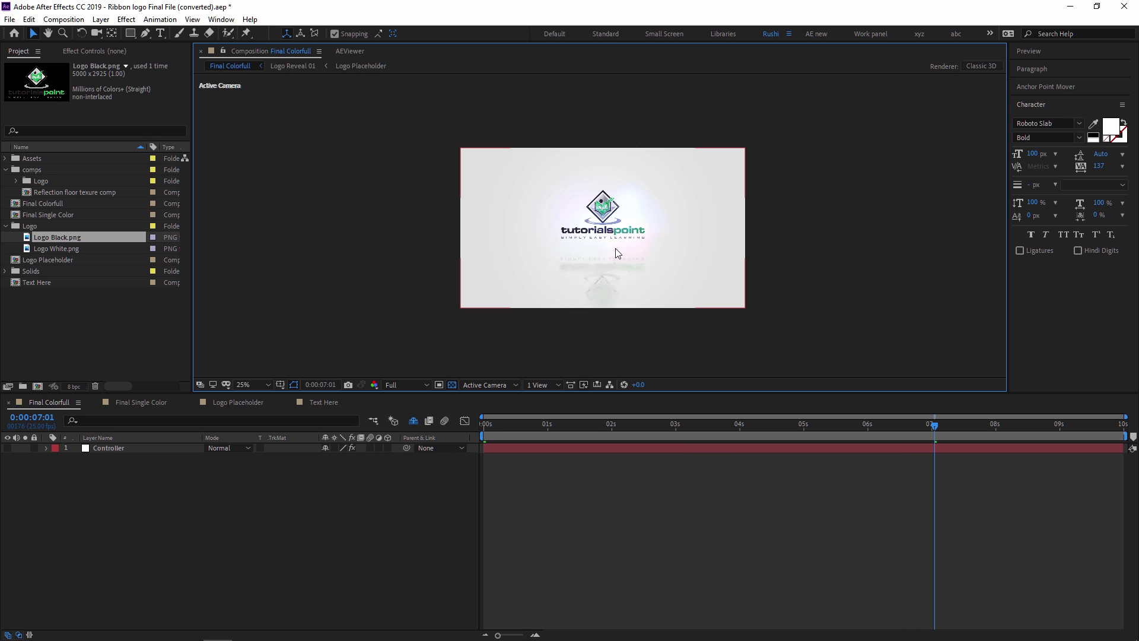
- In the Text Here comp at 0:00:00:14, add a text layer reading 'Tempate Editing'
double_click(40, 282)
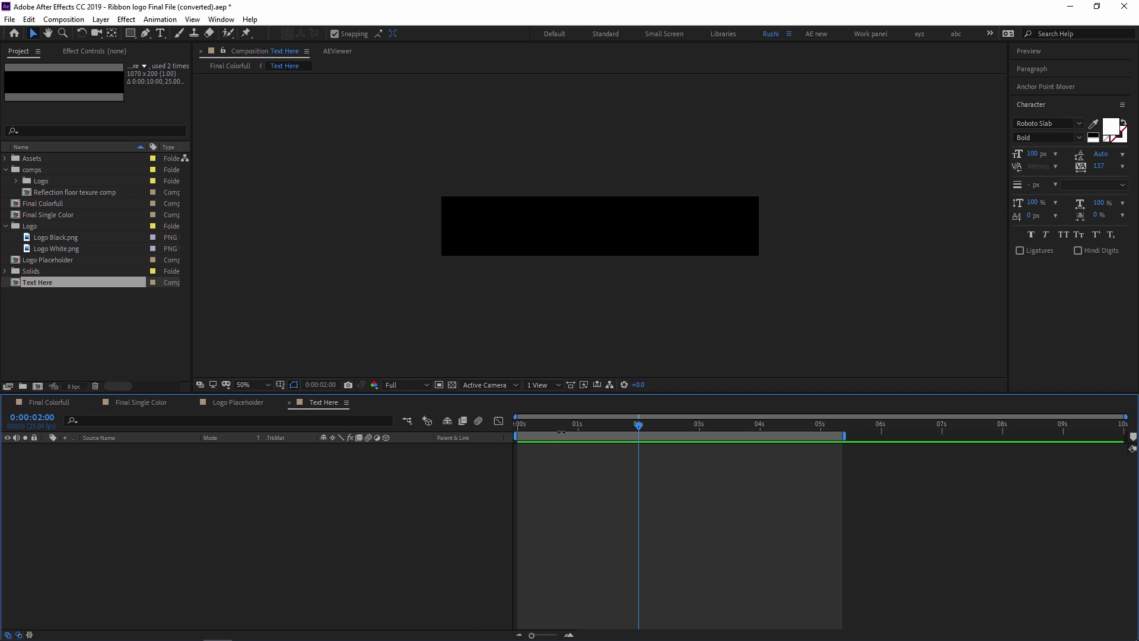
drag(525, 433, 551, 434)
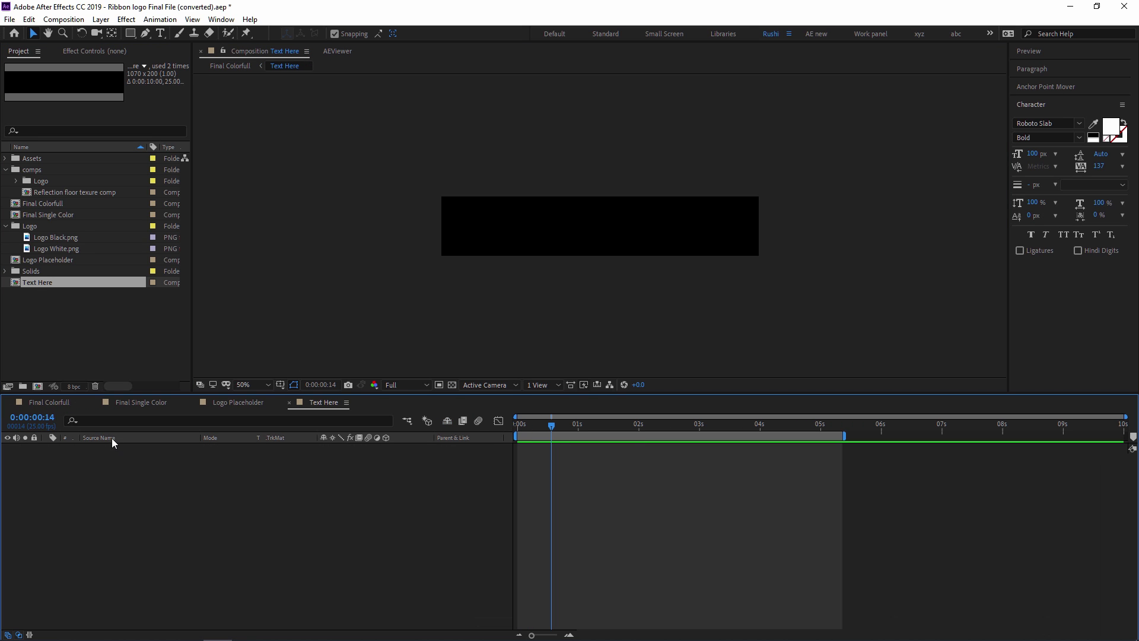
right_click(273, 514)
mouse_move(323, 389)
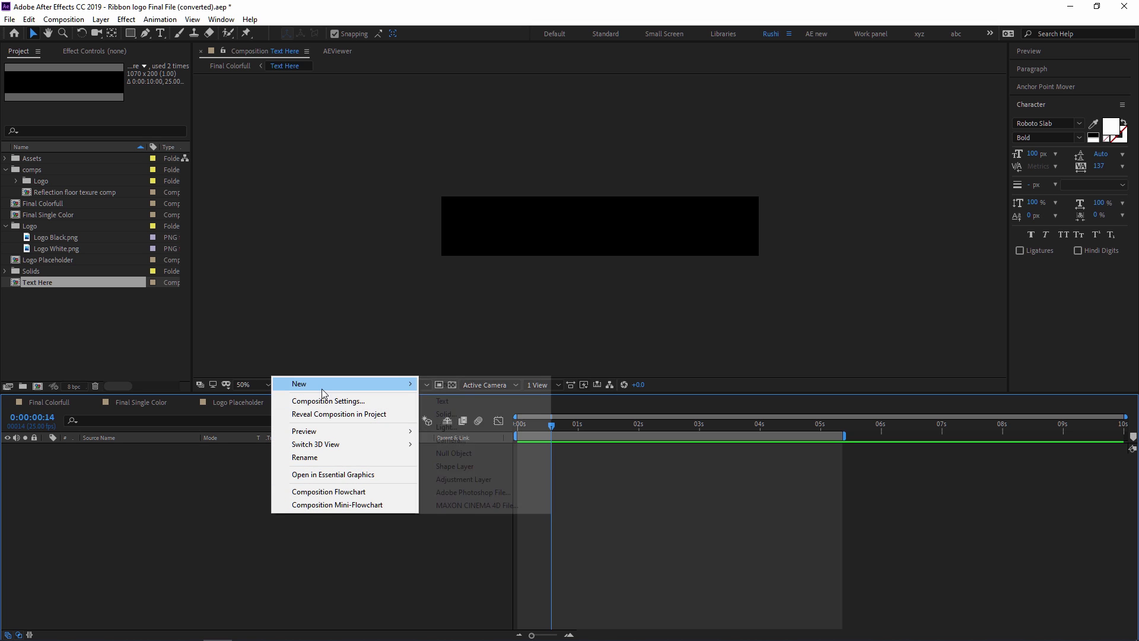
click(443, 401)
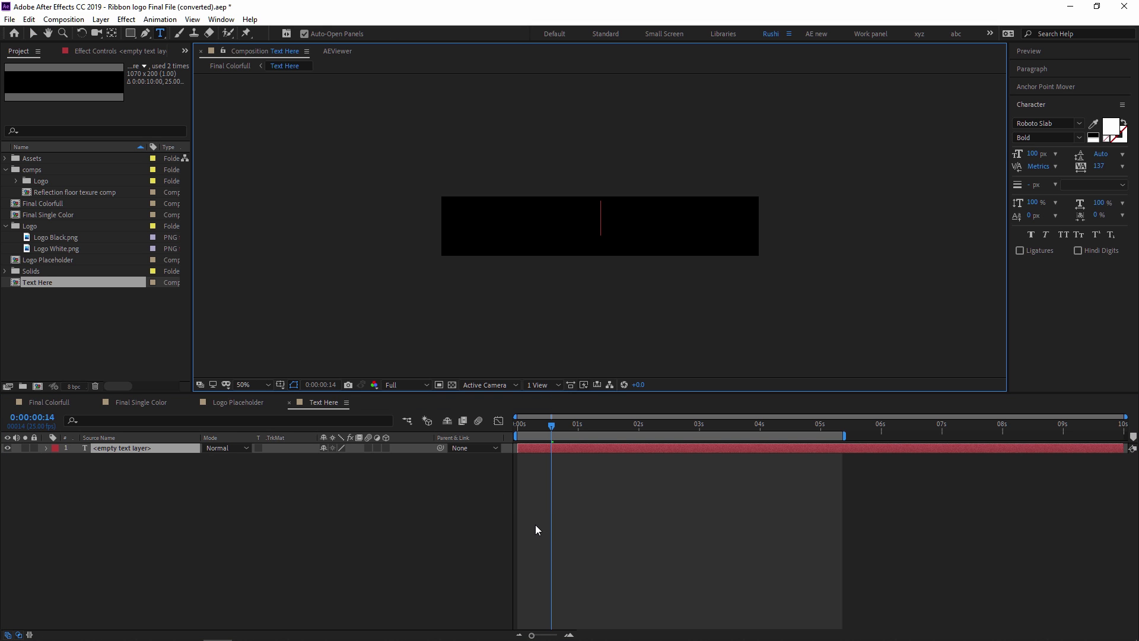
text(Tempate)
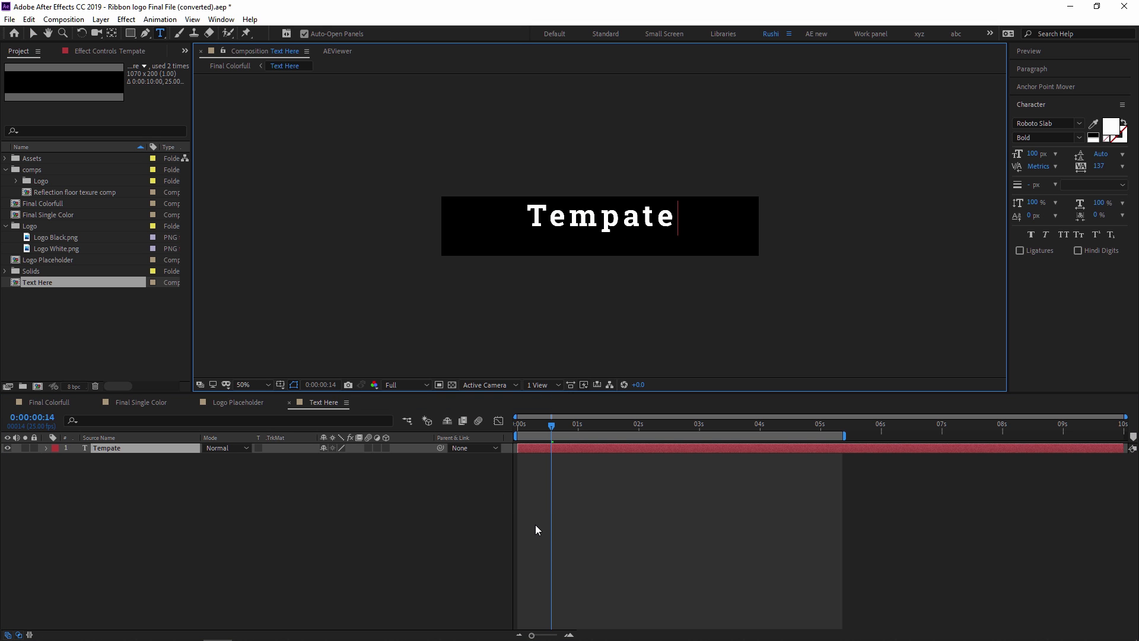
text( Editing)
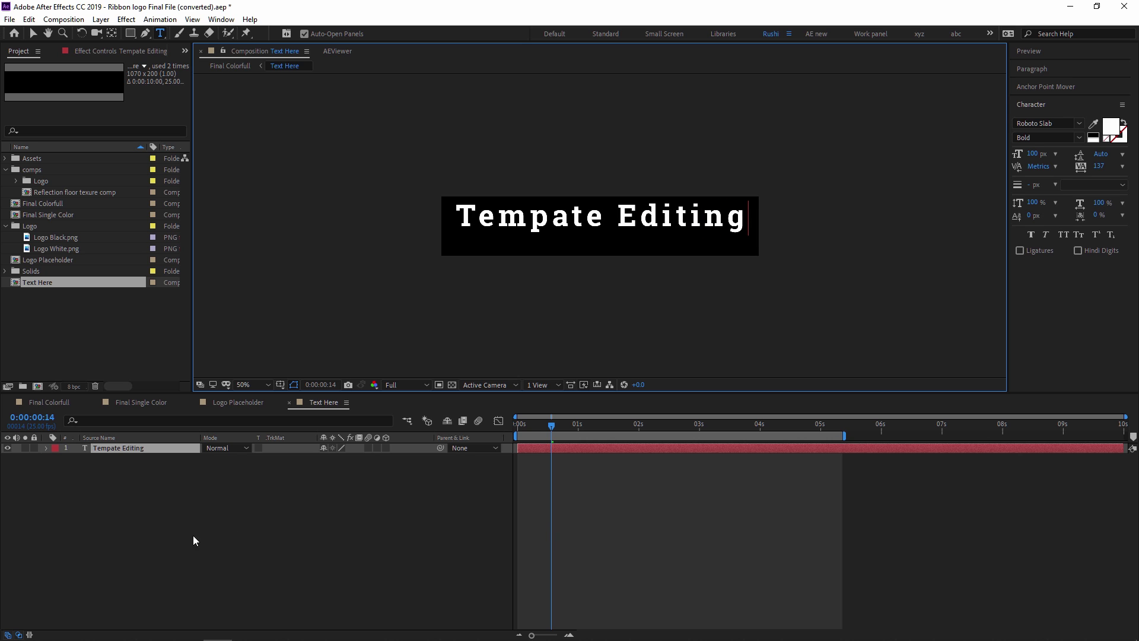
click(122, 445)
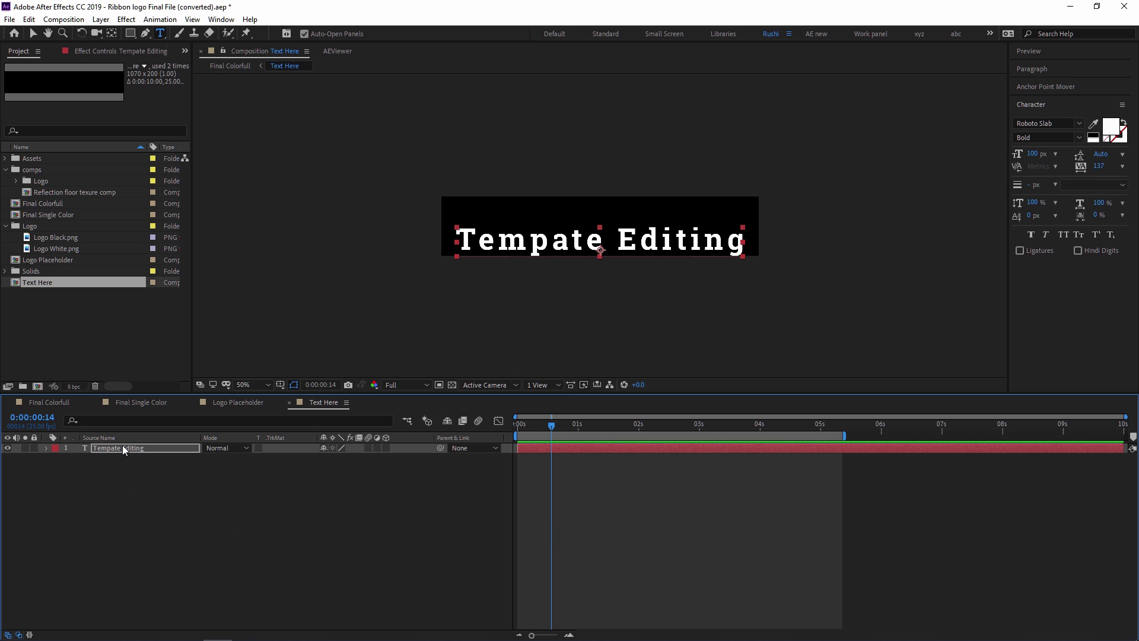
- Set the text layer's Scale to 50% and Opacity to 50%
key(s)
click(336, 458)
text(50)
key(Return)
click(600, 248)
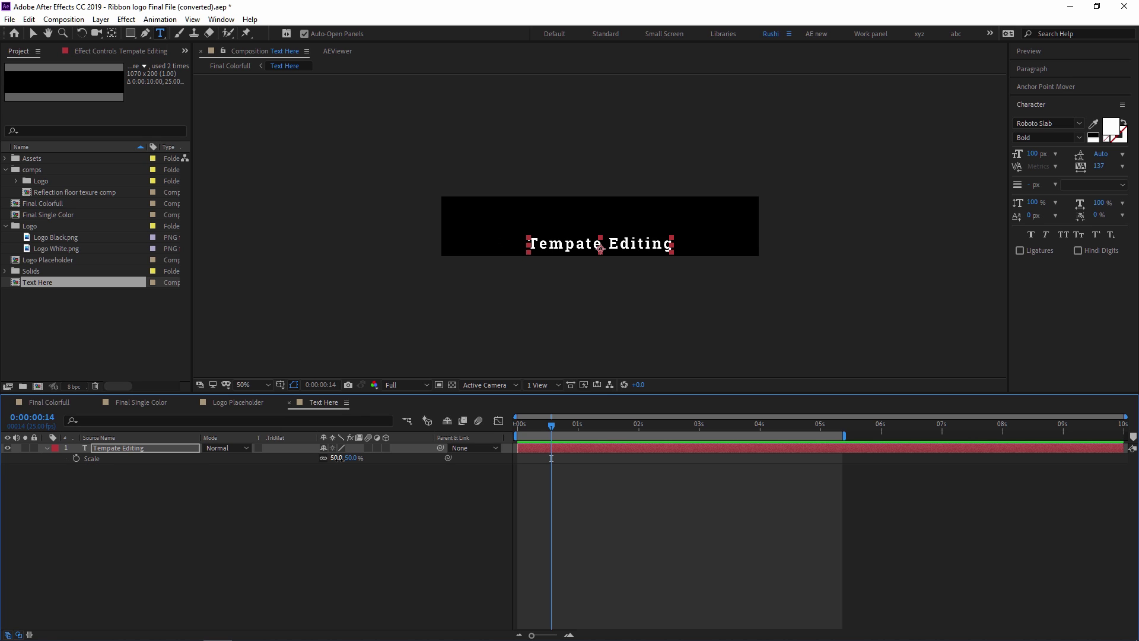
key(t)
click(327, 458)
text(50)
key(Return)
click(40, 401)
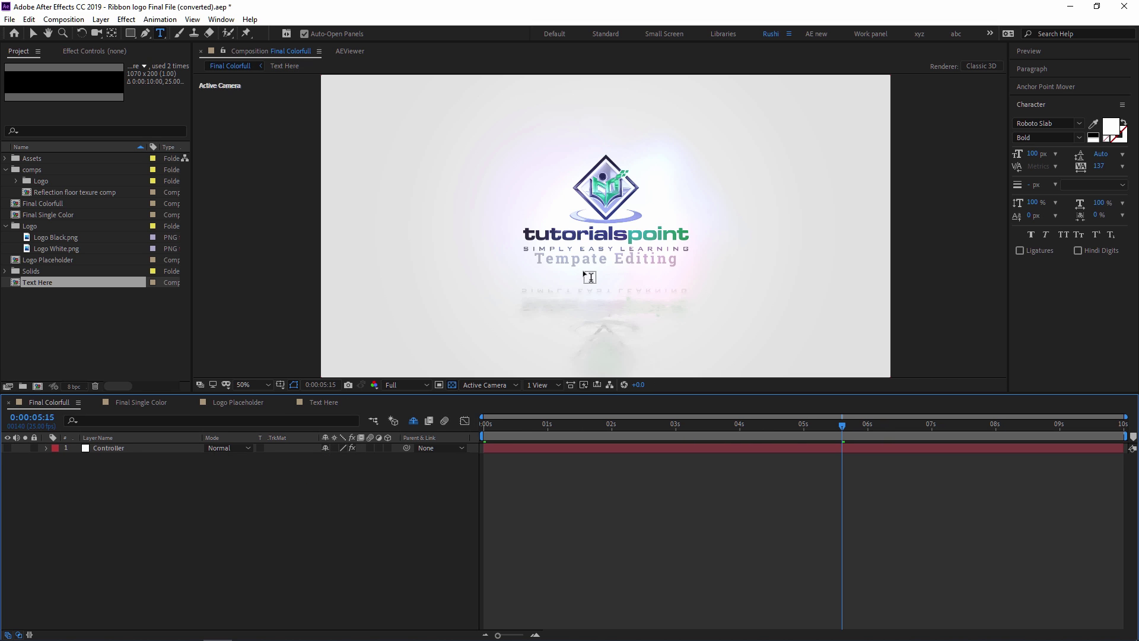
key(Home)
key(space)
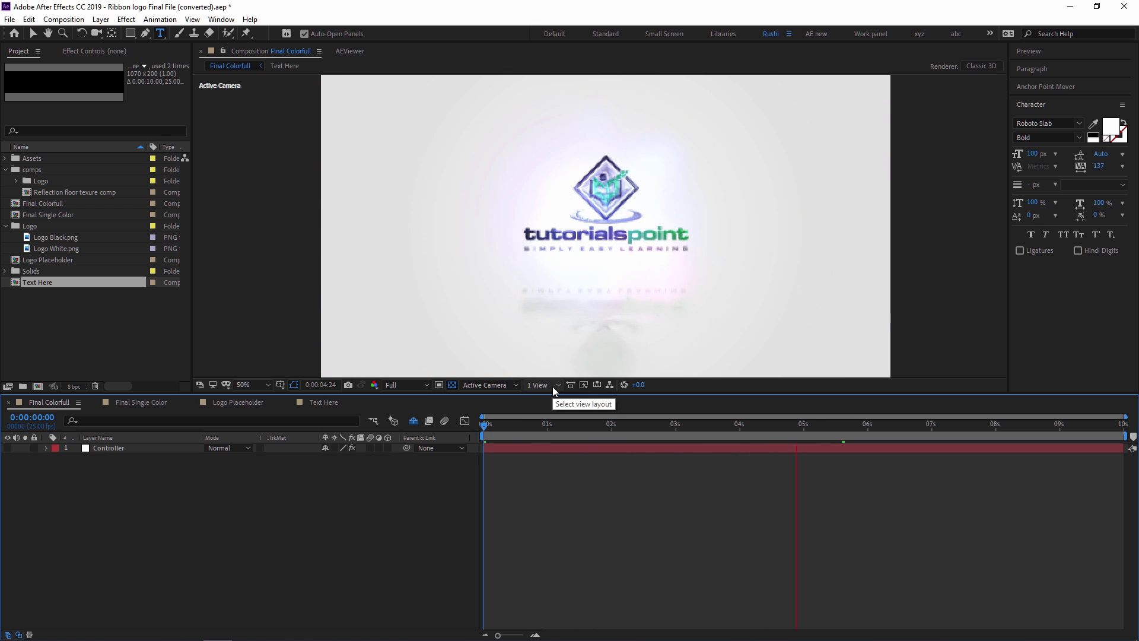
key(space)
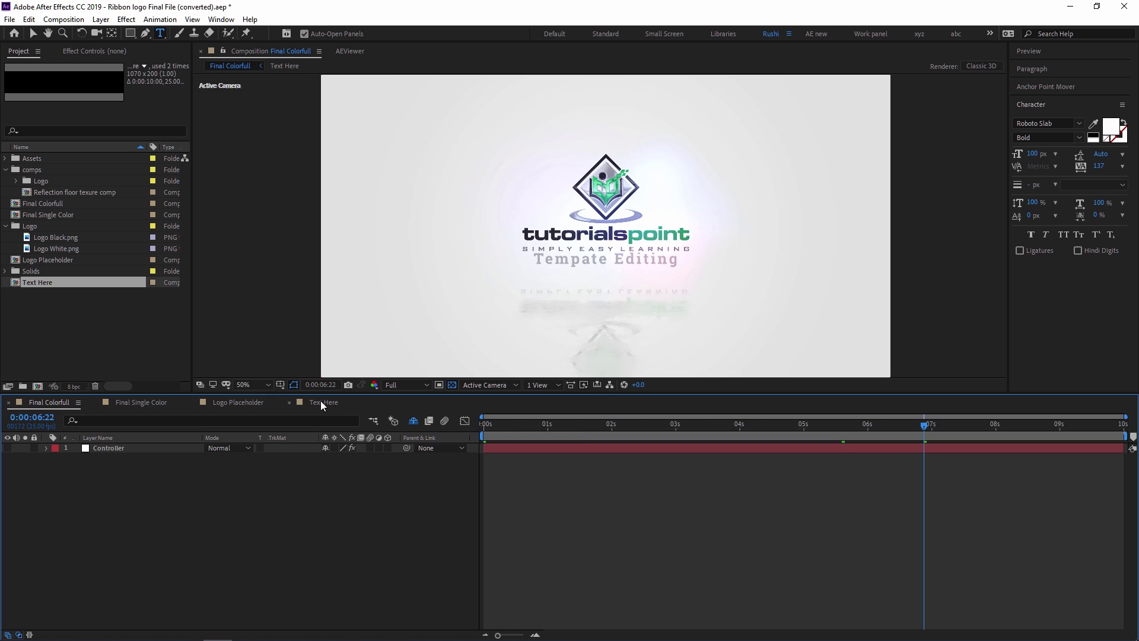
click(321, 401)
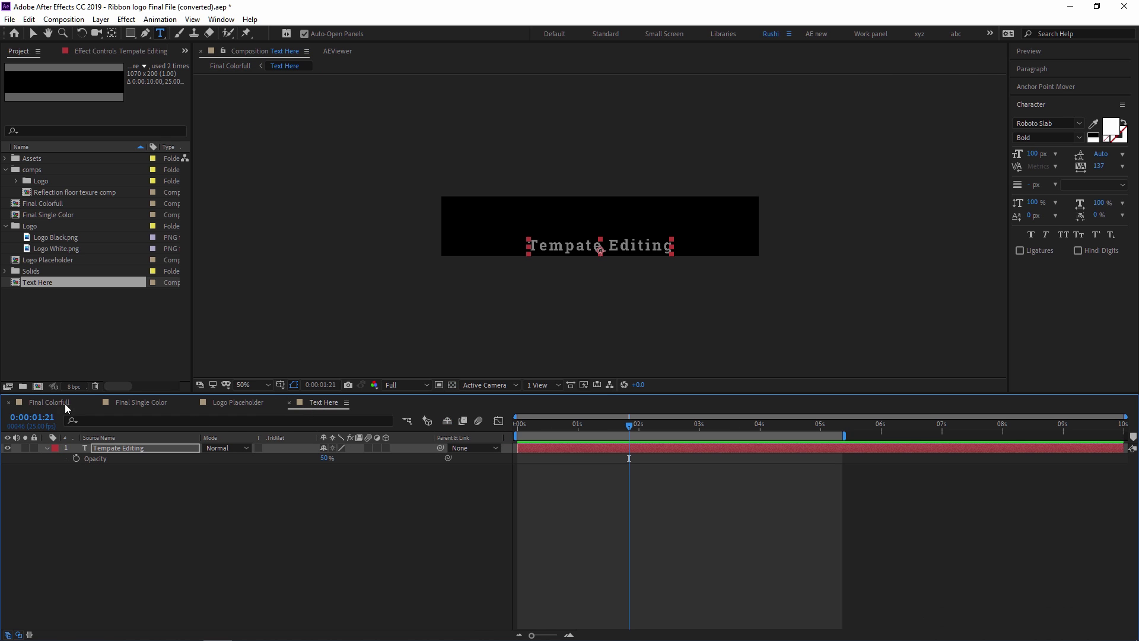
key(shift+Escape)
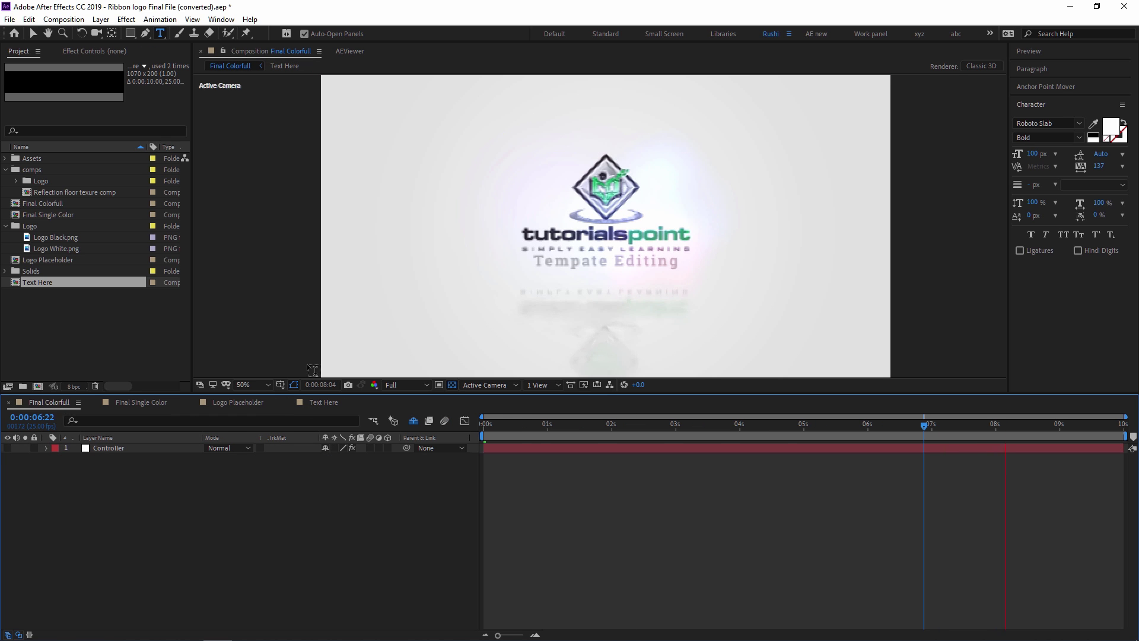
key(space)
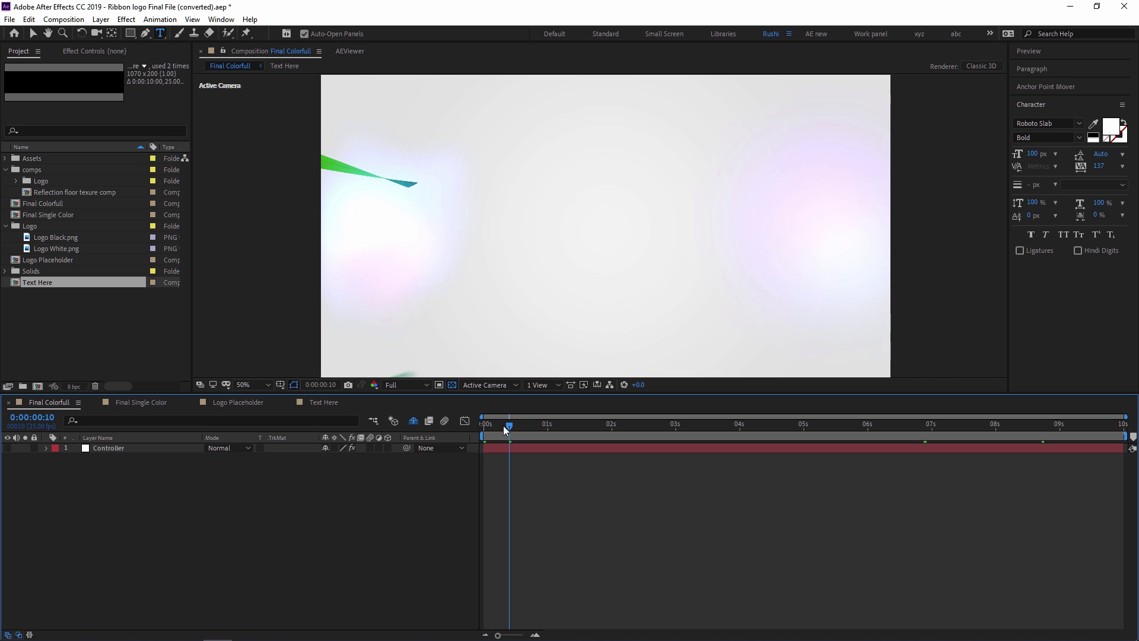
key(space)
key(space)
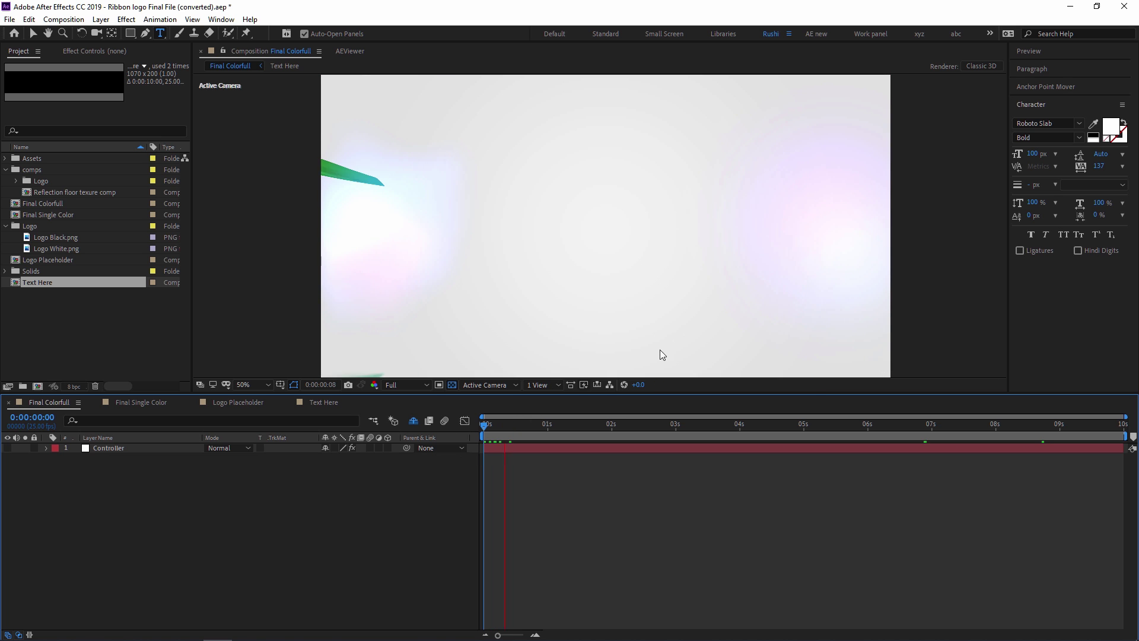